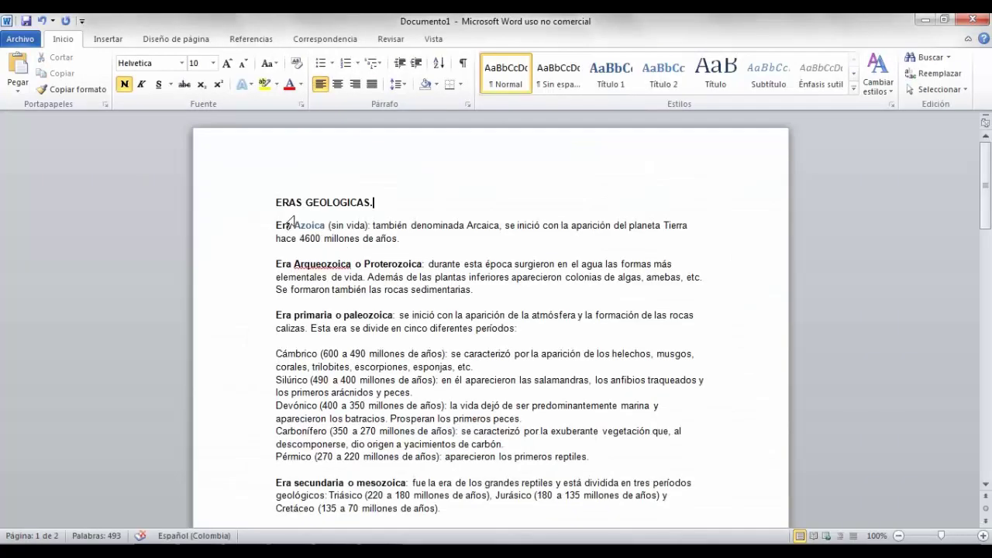
Step: Look over the Word eras document, selecting passages from the heading to the Era cuaternaria heading
{"action": "left_click_drag", "start_coordinate": [278, 202], "coordinate": [411, 392]}
{"action": "scroll", "coordinate": [420, 330], "scroll_direction": "down", "scroll_amount": 5}
{"action": "scroll", "coordinate": [419, 330], "scroll_direction": "down", "scroll_amount": 4}
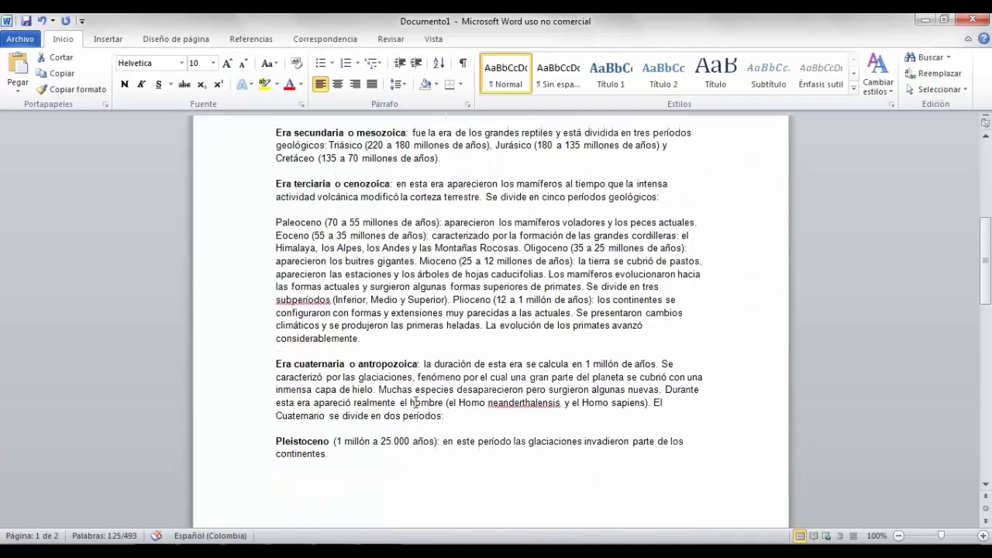
{"action": "scroll", "coordinate": [420, 330], "scroll_direction": "down", "scroll_amount": 1}
{"action": "scroll", "coordinate": [419, 330], "scroll_direction": "up", "scroll_amount": 5}
{"action": "scroll", "coordinate": [420, 330], "scroll_direction": "up", "scroll_amount": 5}
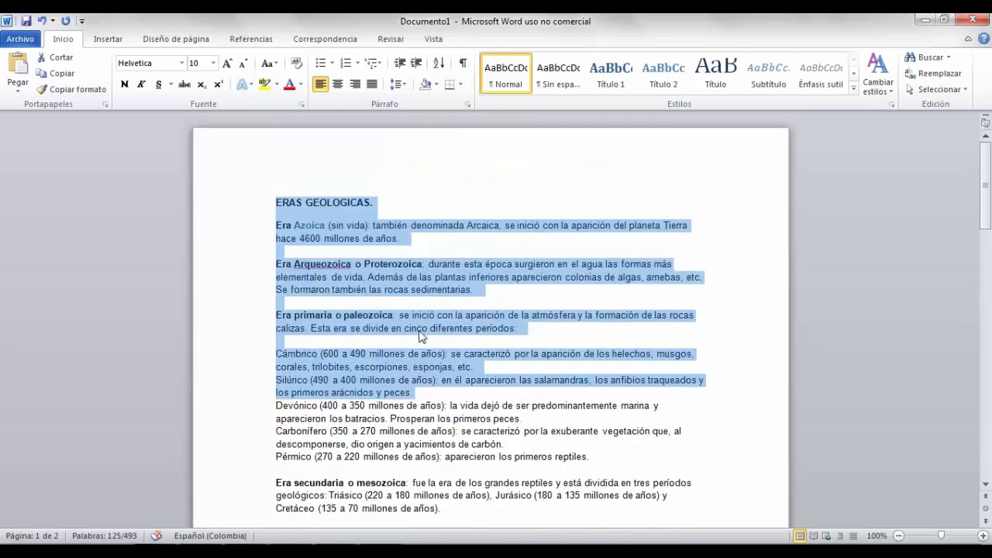
{"action": "left_click", "coordinate": [443, 268]}
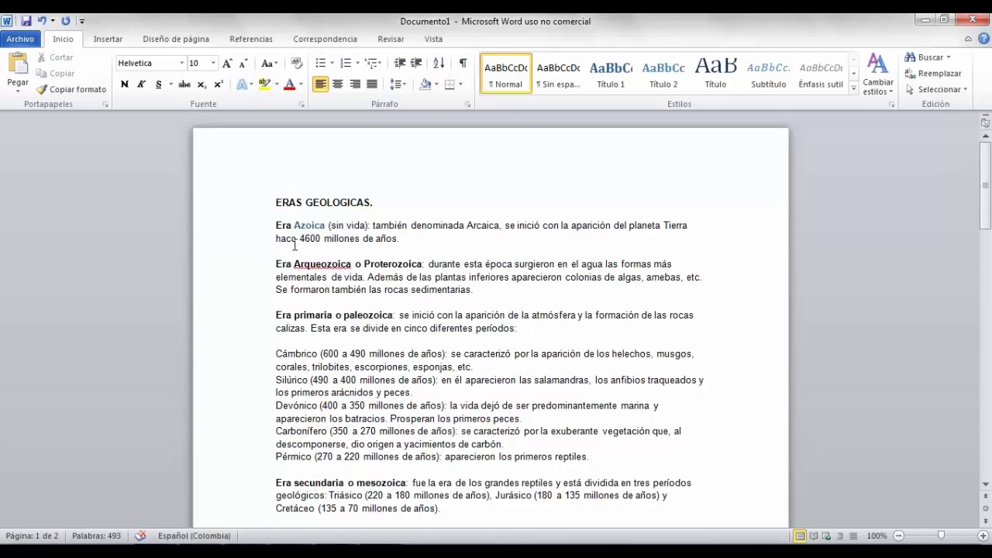
{"action": "scroll", "coordinate": [293, 295], "scroll_direction": "down", "scroll_amount": 4}
{"action": "scroll", "coordinate": [289, 349], "scroll_direction": "down", "scroll_amount": 1}
{"action": "scroll", "coordinate": [286, 402], "scroll_direction": "down", "scroll_amount": 4}
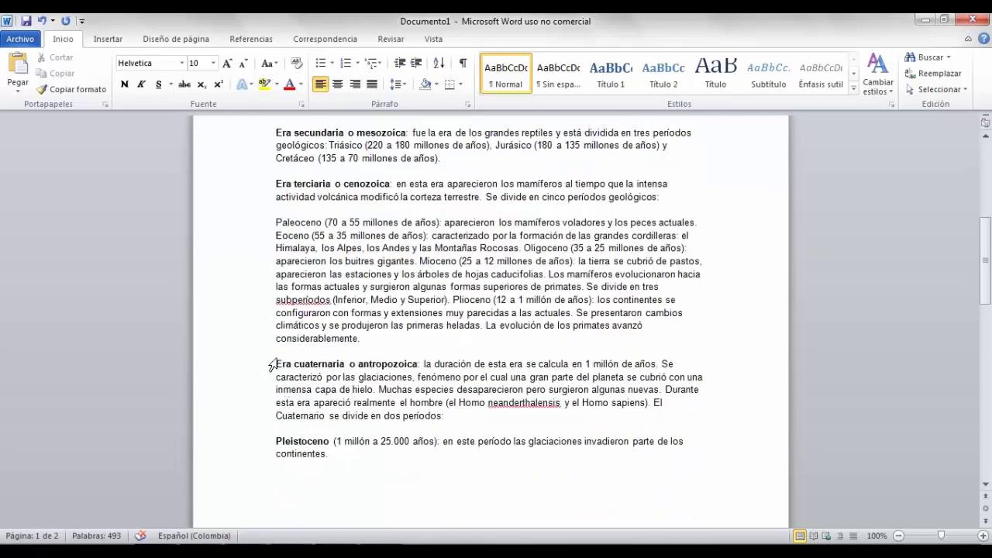
{"action": "left_click_drag", "start_coordinate": [271, 364], "coordinate": [418, 364]}
{"action": "left_click", "coordinate": [420, 363]}
{"action": "scroll", "coordinate": [425, 358], "scroll_direction": "up", "scroll_amount": 8}
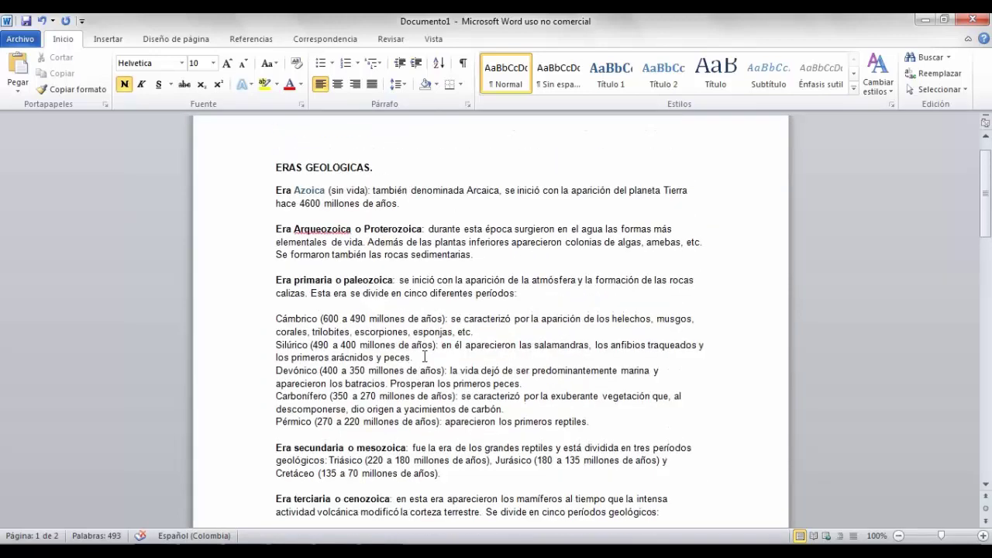
{"action": "left_click_drag", "start_coordinate": [276, 190], "coordinate": [354, 230]}
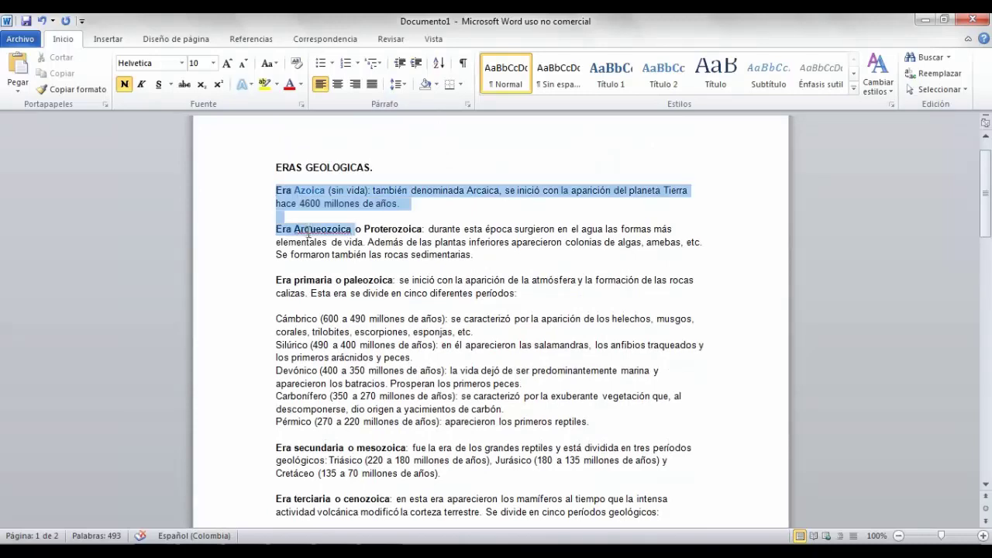
{"action": "scroll", "coordinate": [317, 269], "scroll_direction": "down", "scroll_amount": 3}
{"action": "scroll", "coordinate": [315, 264], "scroll_direction": "up", "scroll_amount": 4}
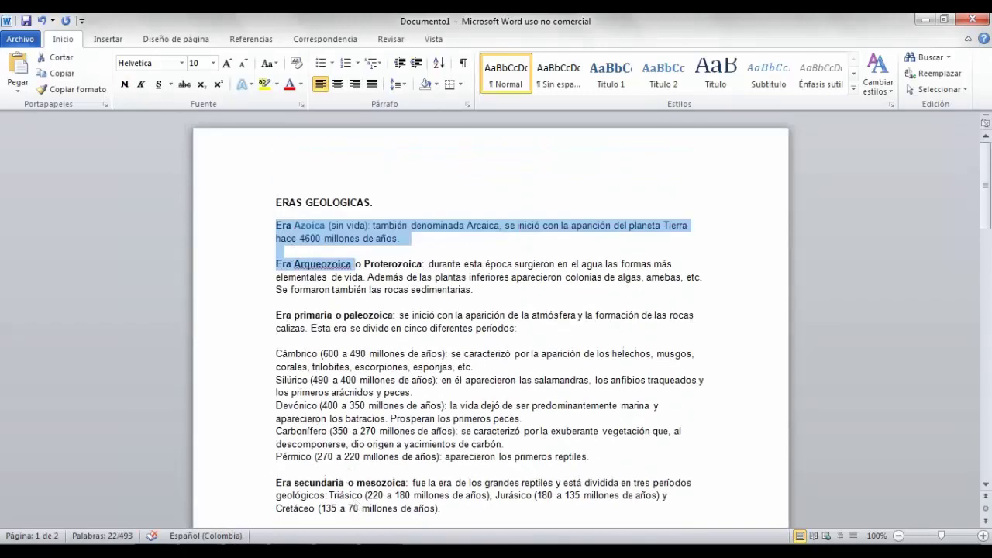
Step: Enter the headers TIPO DE ERA in B3 and DESCRIPCION in C3 in Excel
{"action": "key", "text": "alt+Tab"}
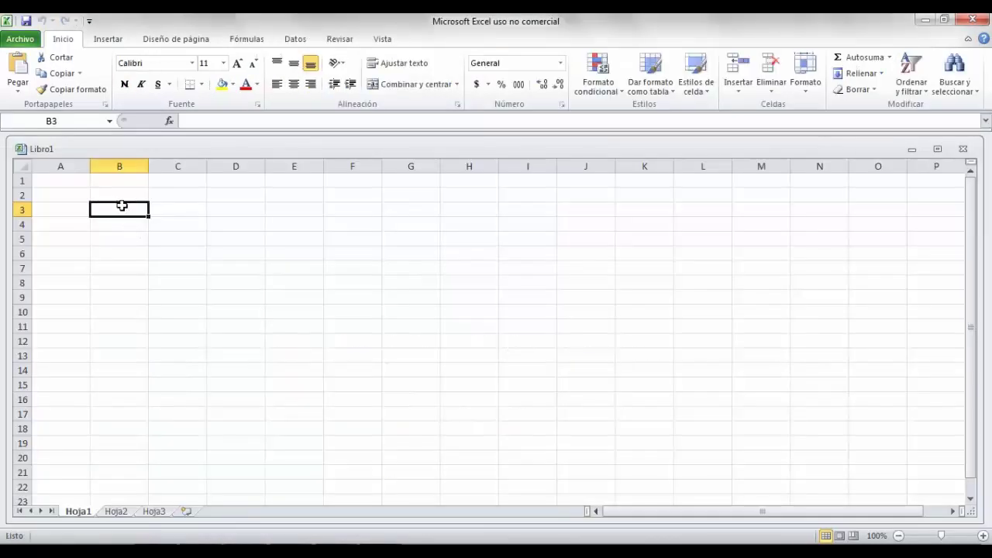
{"action": "type", "text": "ti"}
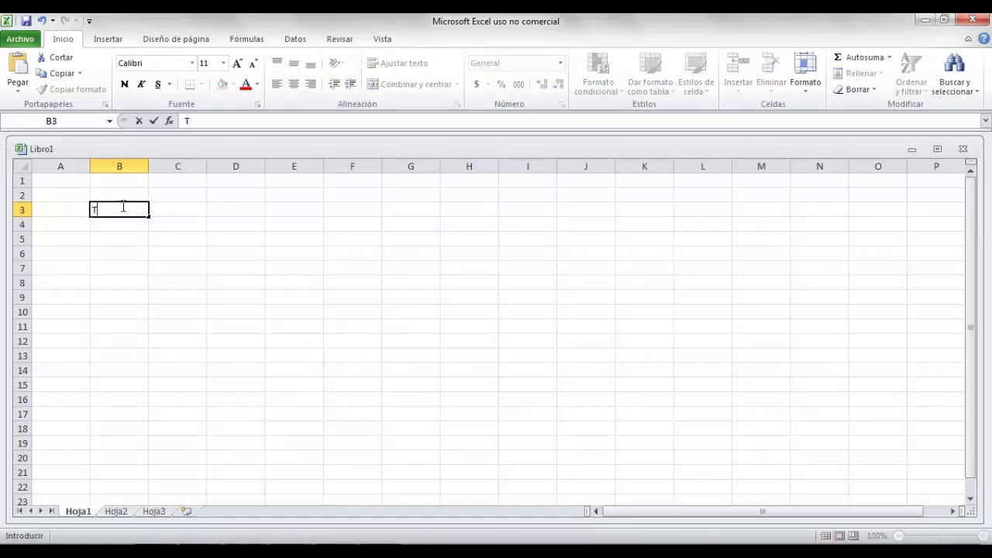
{"action": "type", "text": "IPO DE ERA"}
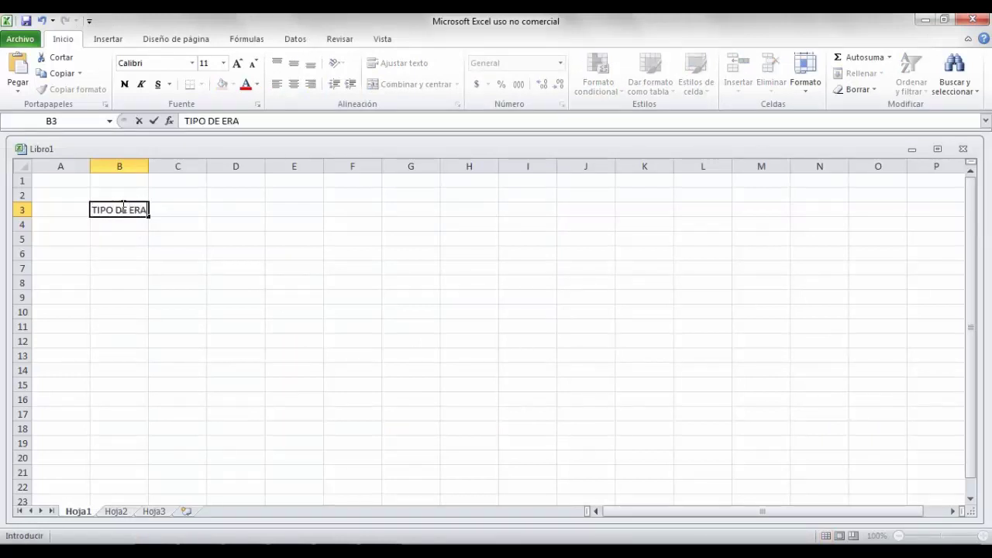
{"action": "key", "text": "Tab"}
{"action": "type", "text": "DESC"}
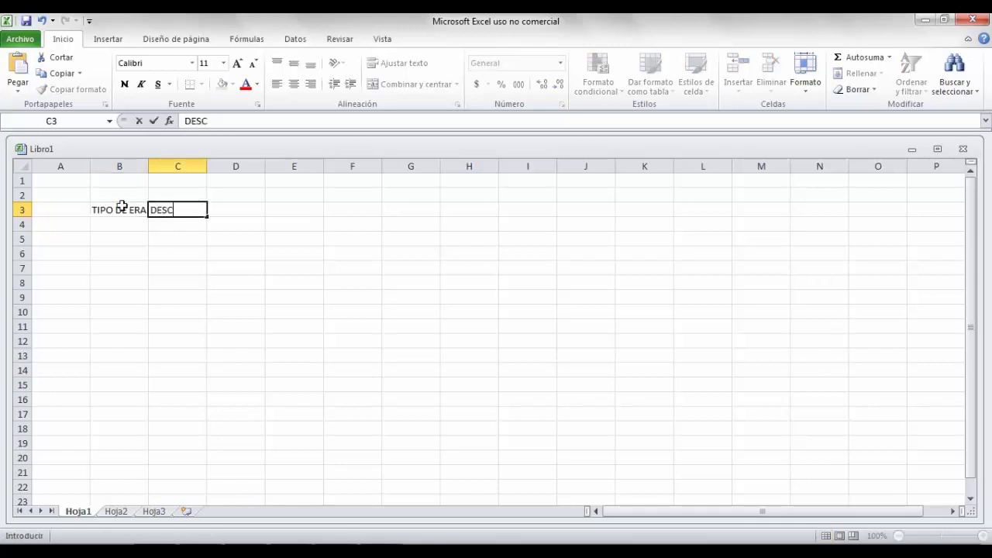
{"action": "type", "text": "RIPCION"}
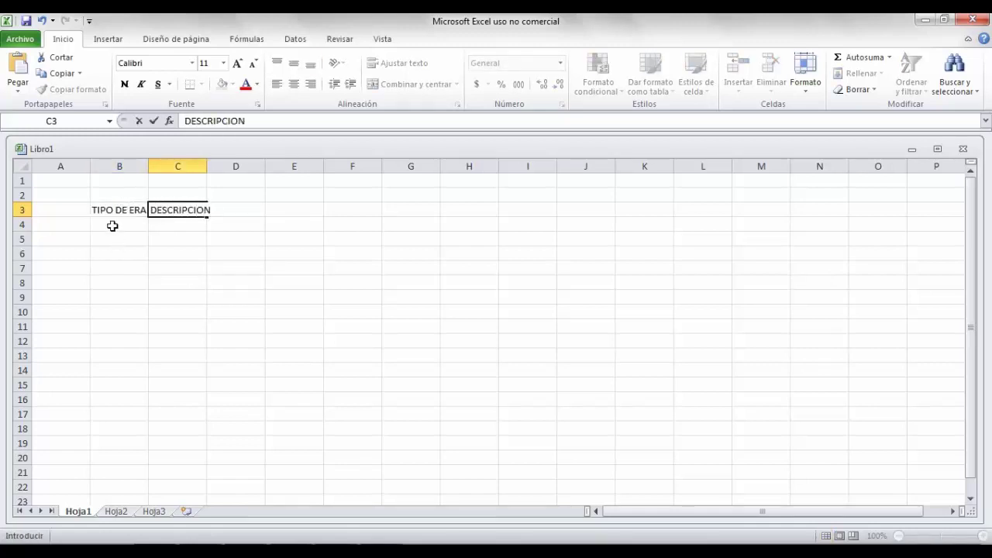
{"action": "left_click", "coordinate": [106, 207]}
Step: Make both headers bold and widen the columns to fit them
{"action": "left_click", "coordinate": [124, 85]}
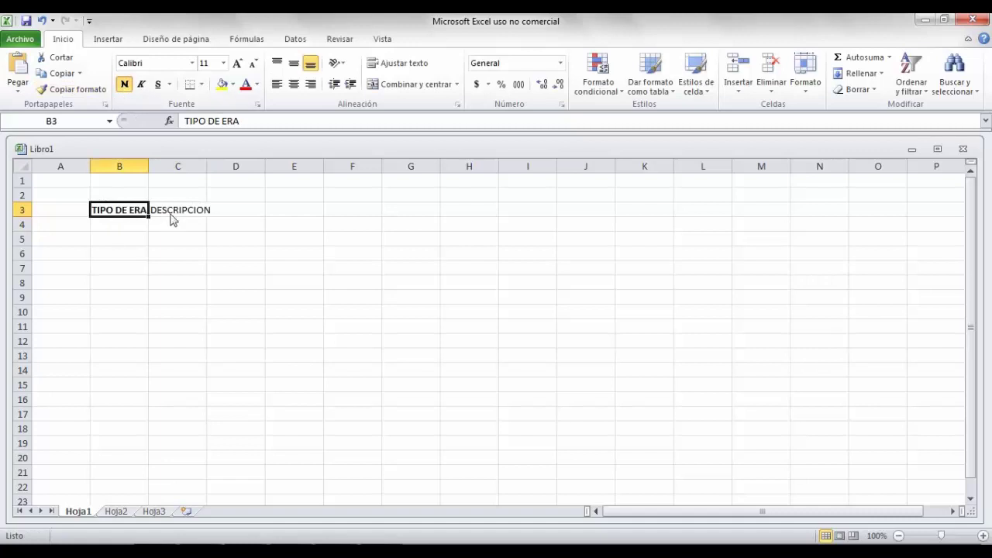
{"action": "left_click", "coordinate": [172, 211]}
{"action": "left_click", "coordinate": [124, 84]}
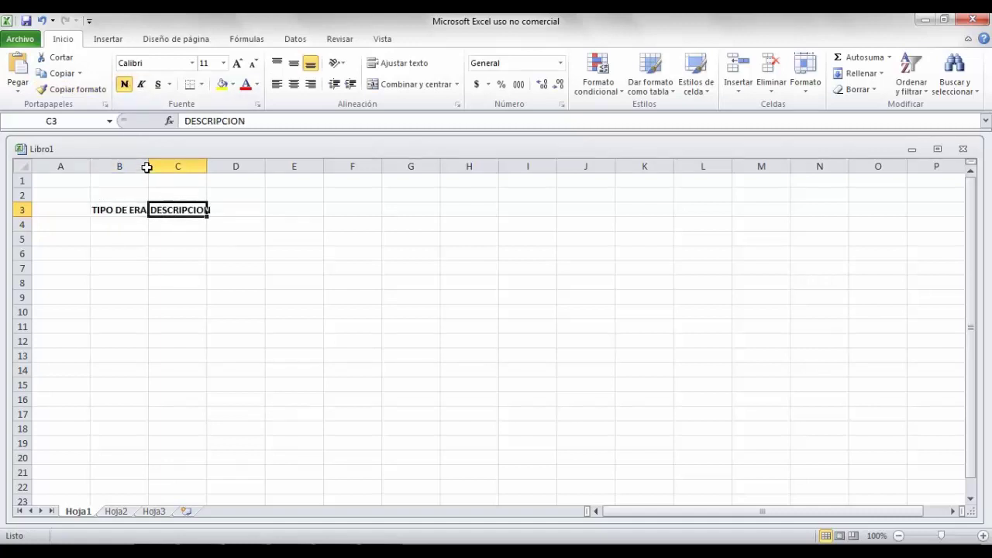
{"action": "left_click_drag", "start_coordinate": [148, 166], "coordinate": [855, 158]}
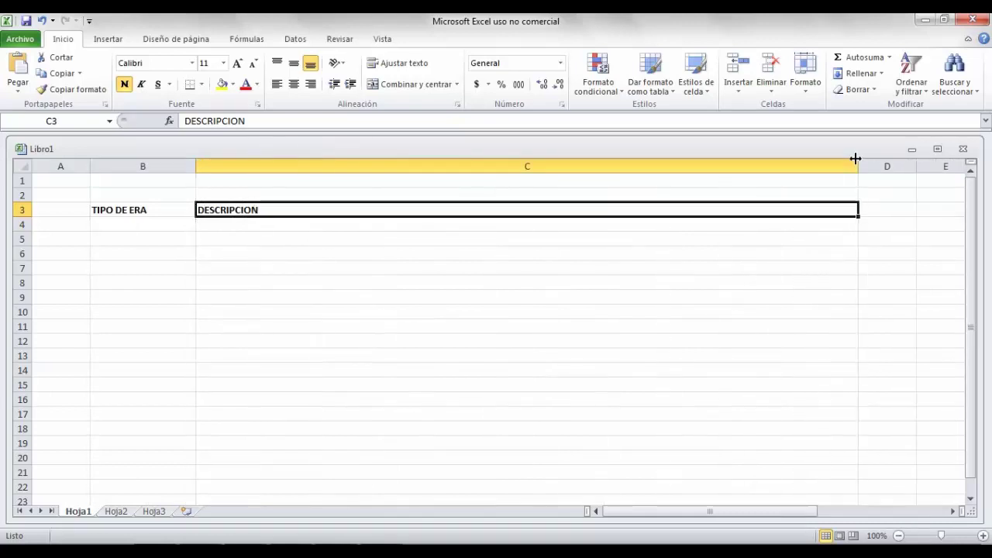
Step: Select cells C4 through C11 under DESCRIPCION
{"action": "left_click", "coordinate": [124, 224]}
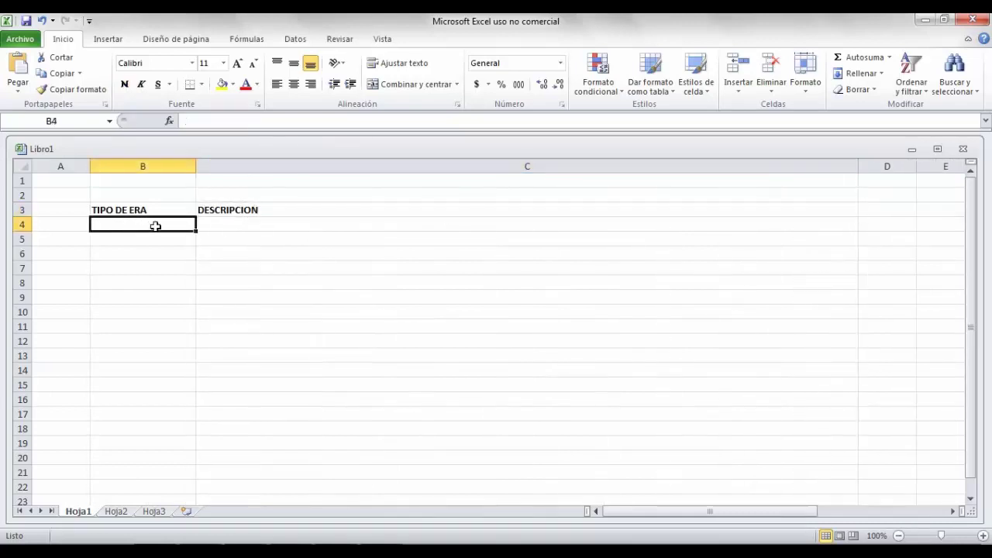
{"action": "left_click", "coordinate": [200, 224]}
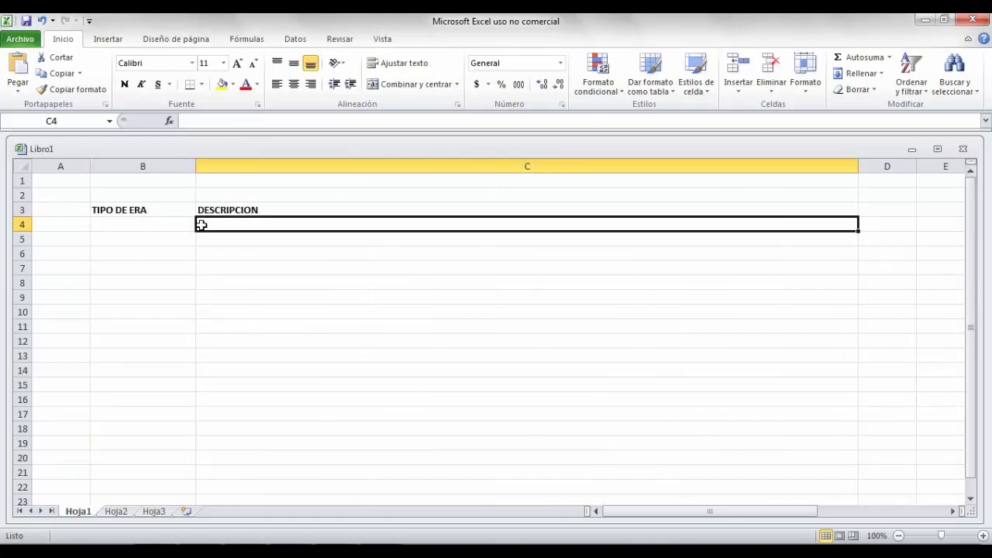
{"action": "left_click_drag", "start_coordinate": [201, 224], "coordinate": [245, 339]}
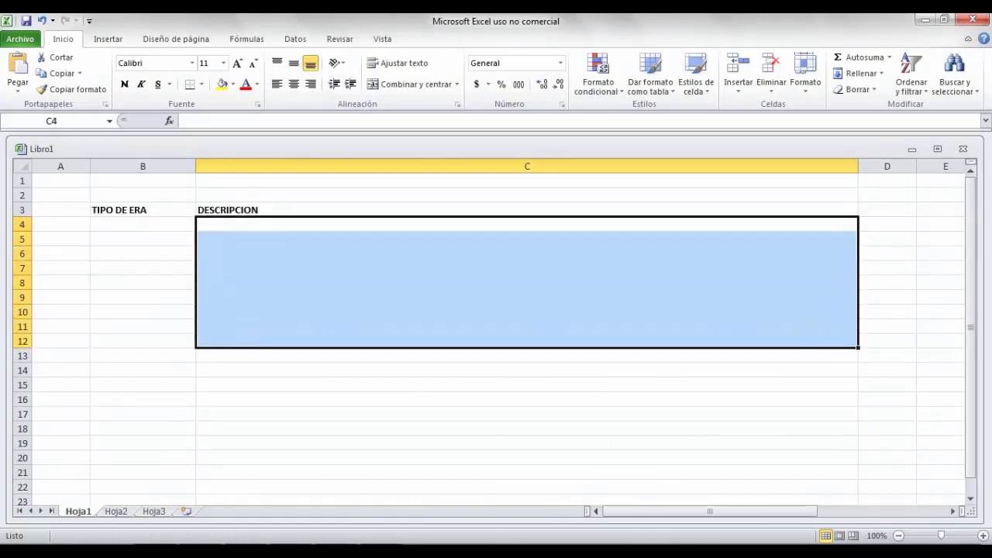
Step: In Word, select the Azoica era description from 'también' to 'años'
{"action": "key", "text": "alt+Tab"}
{"action": "left_click", "coordinate": [326, 251]}
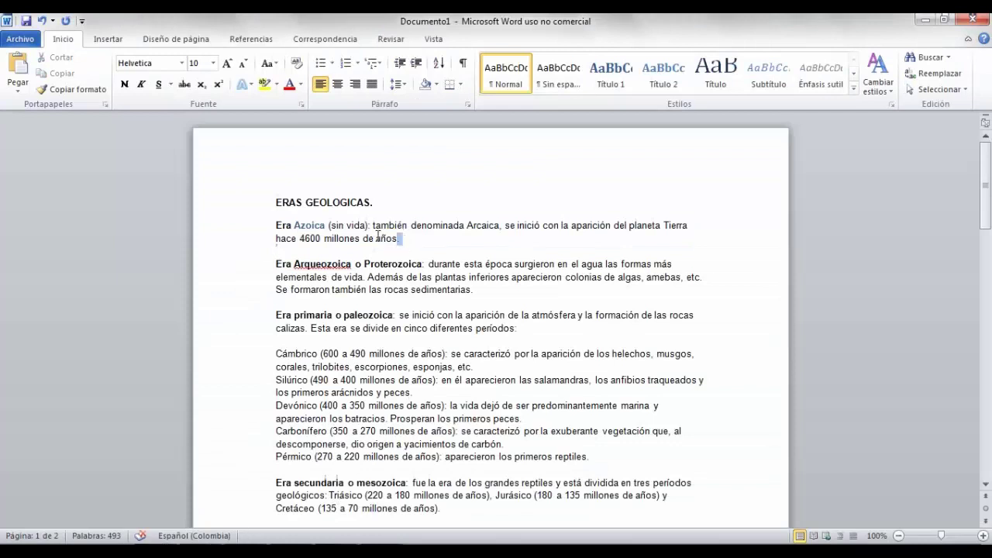
{"action": "left_click_drag", "start_coordinate": [400, 238], "coordinate": [335, 229]}
{"action": "left_click", "coordinate": [323, 225]}
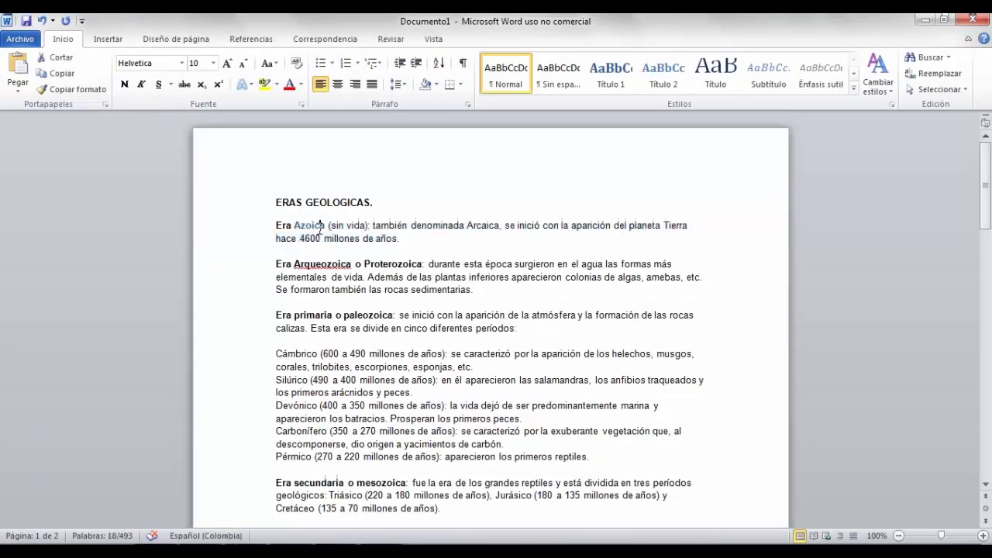
{"action": "left_click_drag", "start_coordinate": [402, 243], "coordinate": [372, 224]}
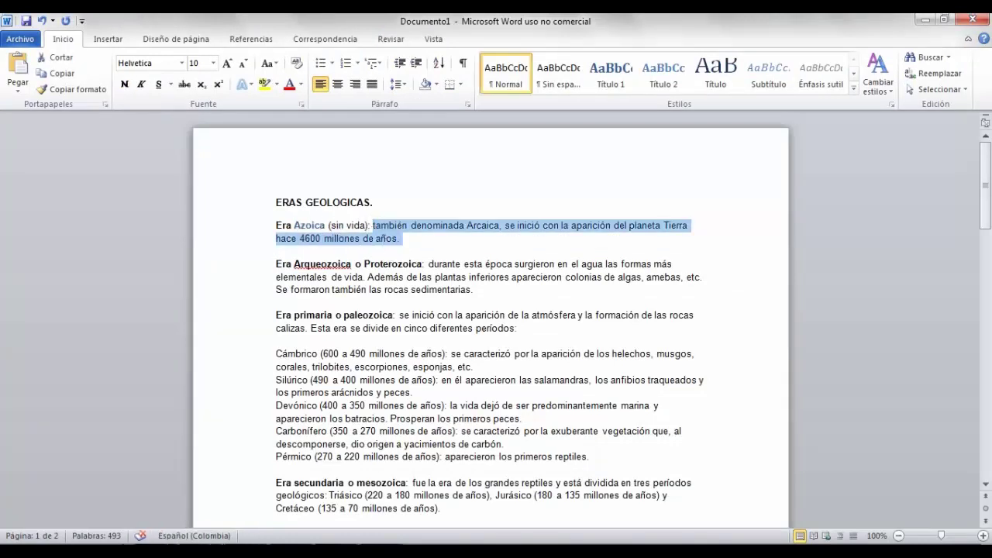
Step: Merge C4 and C5 into one centred cell, then go back to Word
{"action": "key", "text": "alt+Tab"}
{"action": "left_click", "coordinate": [301, 227]}
{"action": "left_click_drag", "start_coordinate": [283, 228], "coordinate": [286, 237]}
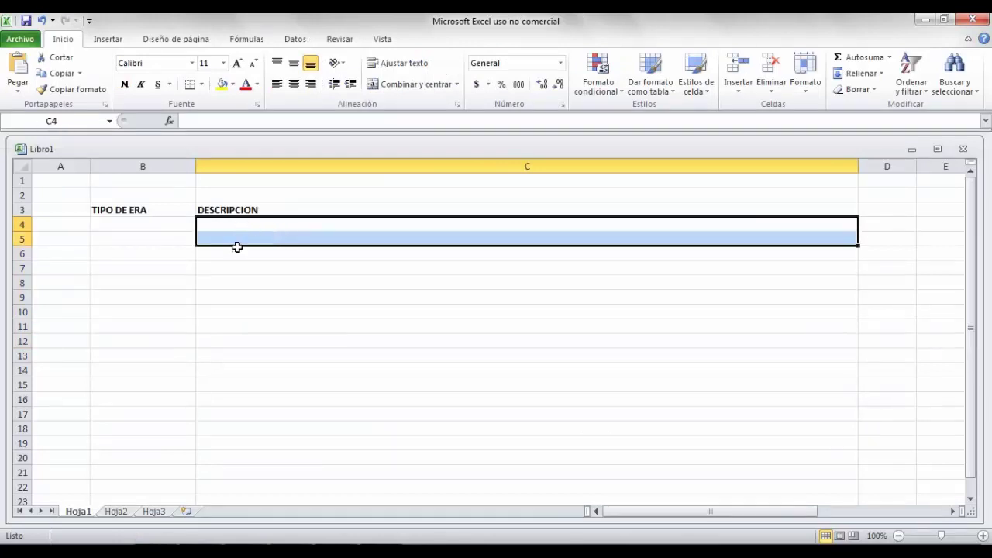
{"action": "left_click", "coordinate": [414, 87]}
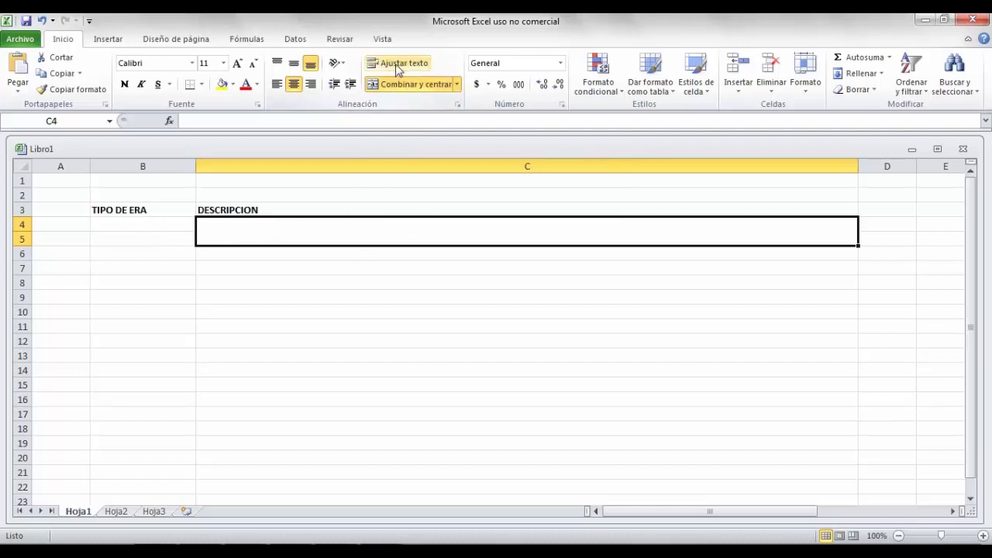
{"action": "key", "text": "alt+Tab"}
Step: Copy the Azoica description from Word and paste it as plain text into merged C4
{"action": "left_click", "coordinate": [424, 227]}
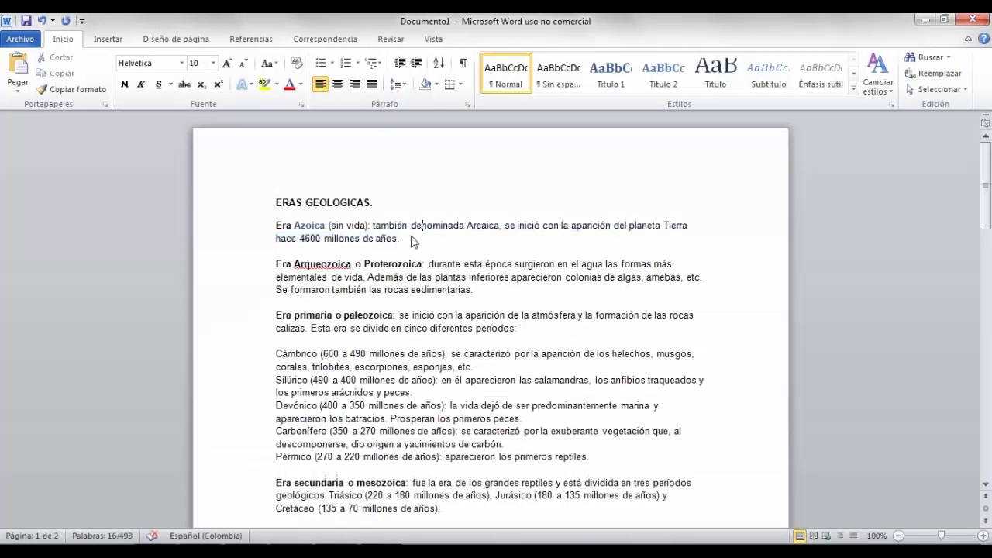
{"action": "left_click_drag", "start_coordinate": [398, 239], "coordinate": [382, 226]}
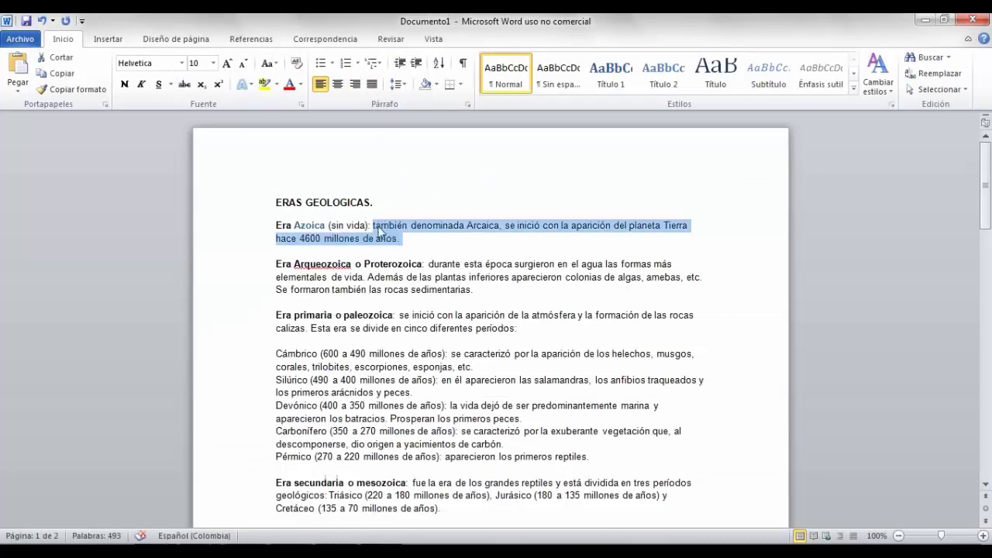
{"action": "right_click", "coordinate": [379, 227]}
{"action": "left_click", "coordinate": [403, 250]}
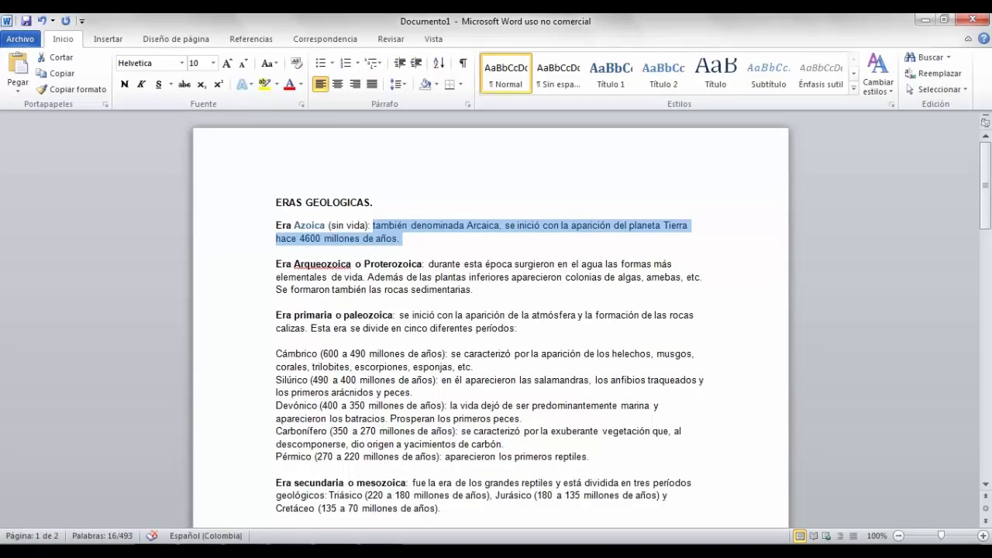
{"action": "key", "text": "alt+Tab"}
{"action": "double_click", "coordinate": [294, 232]}
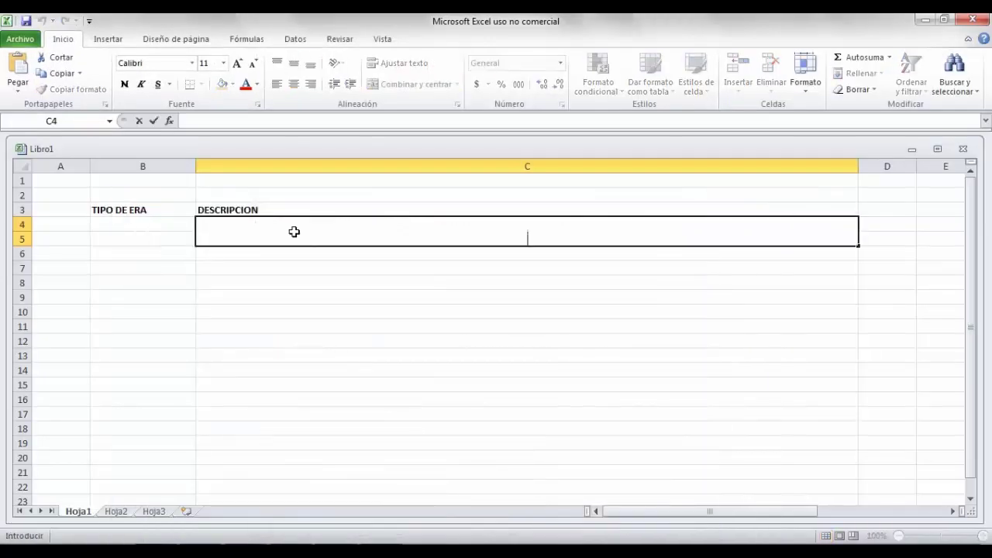
{"action": "right_click", "coordinate": [530, 235]}
{"action": "left_click", "coordinate": [563, 292]}
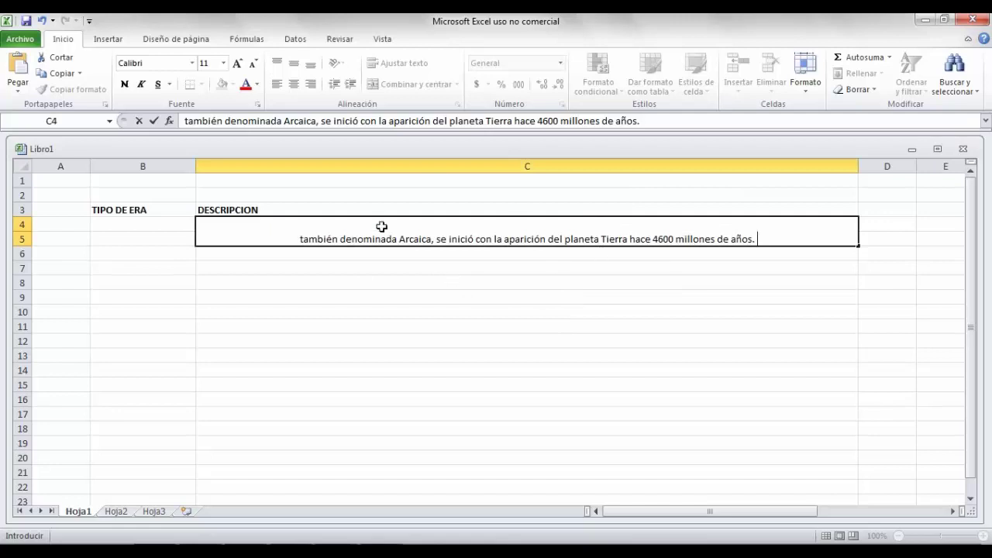
{"action": "key", "text": "Return"}
Step: Align the C4 description top-left and wrap its text
{"action": "left_click", "coordinate": [429, 238]}
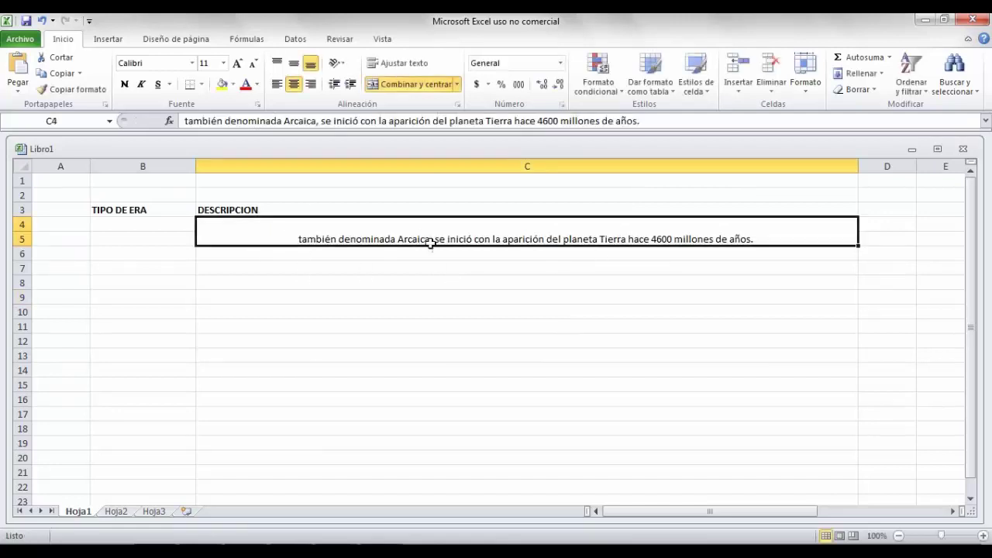
{"action": "left_click", "coordinate": [277, 63]}
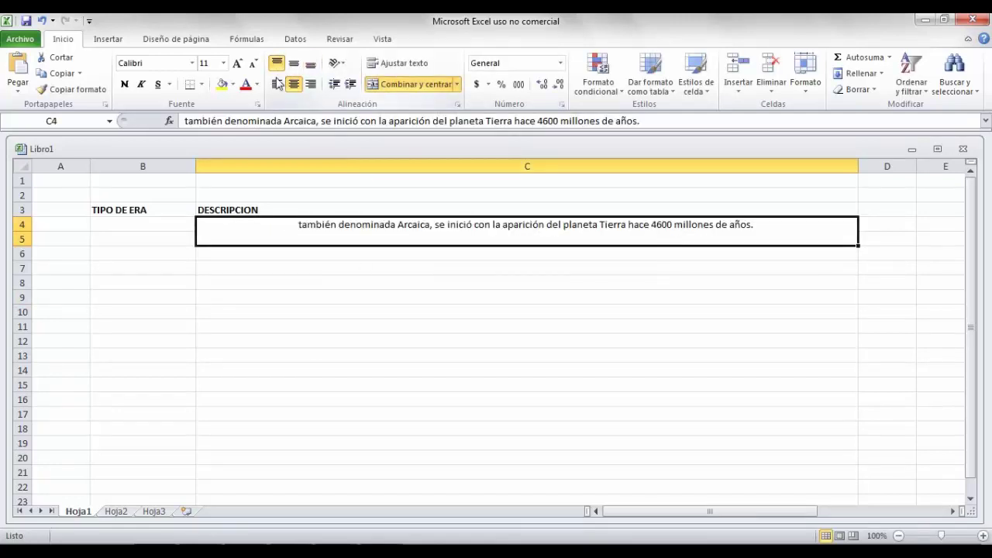
{"action": "left_click", "coordinate": [276, 84]}
{"action": "left_click", "coordinate": [392, 66]}
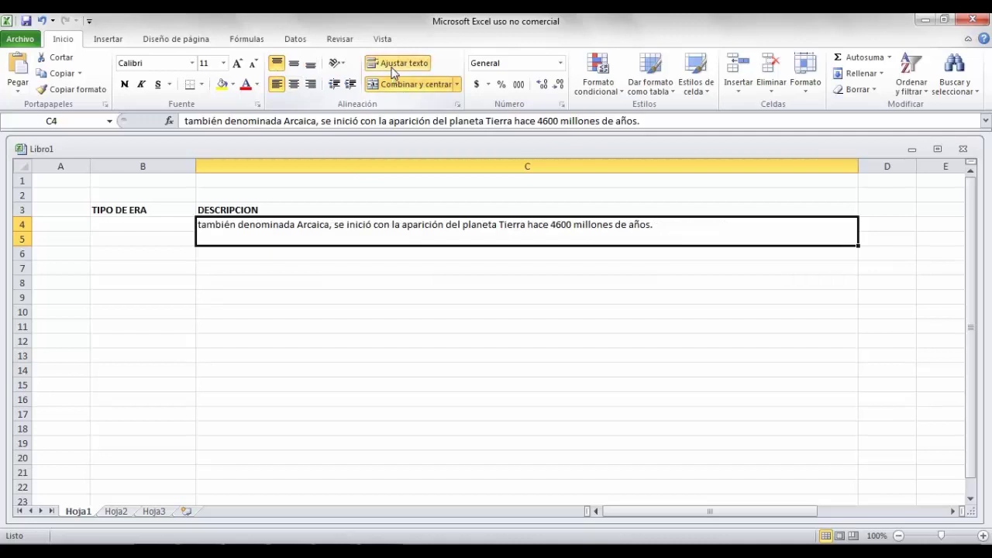
{"action": "left_click_drag", "start_coordinate": [142, 229], "coordinate": [144, 241]}
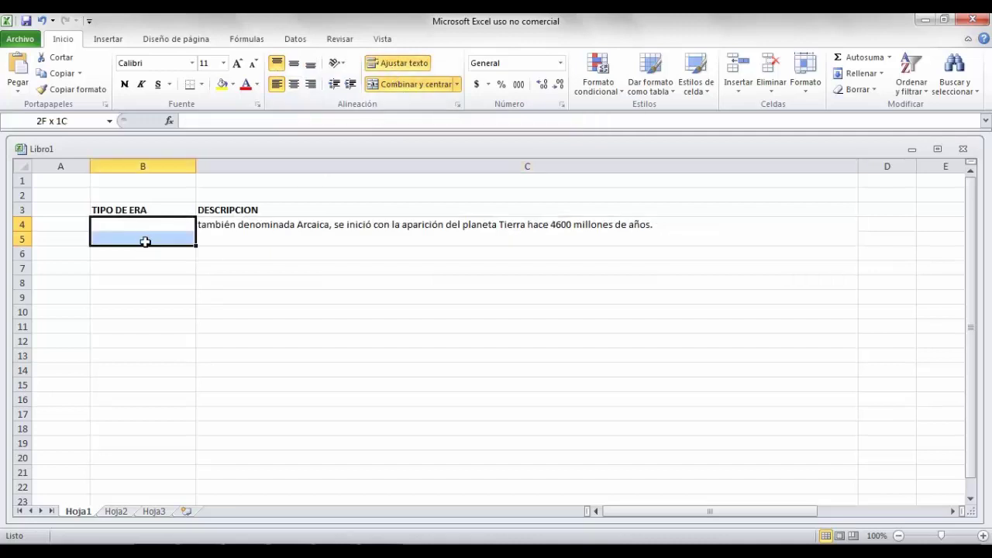
Step: Merge B4:B5 with vertical centring and copy 'Era Azoica (sin vida)' in Word
{"action": "left_click", "coordinate": [406, 84]}
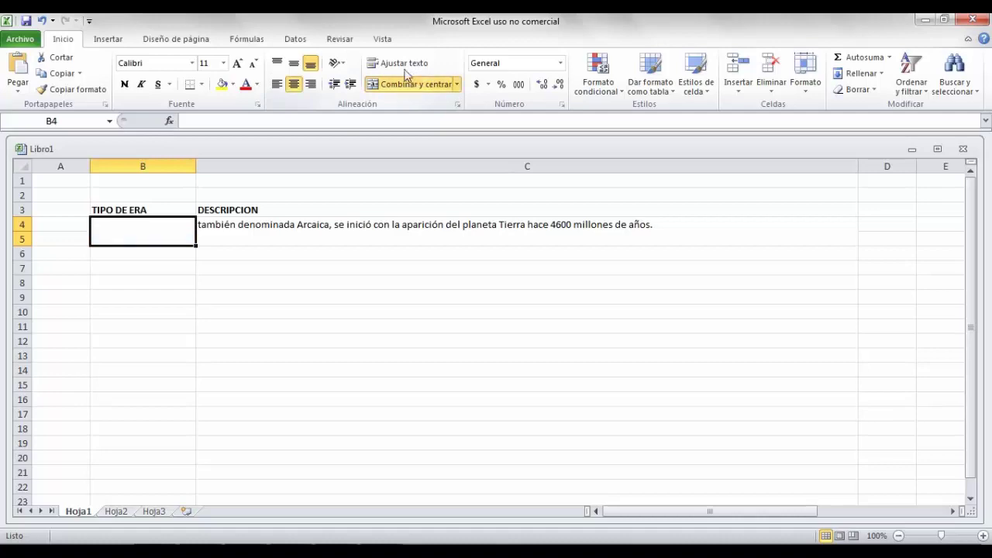
{"action": "left_click", "coordinate": [293, 68]}
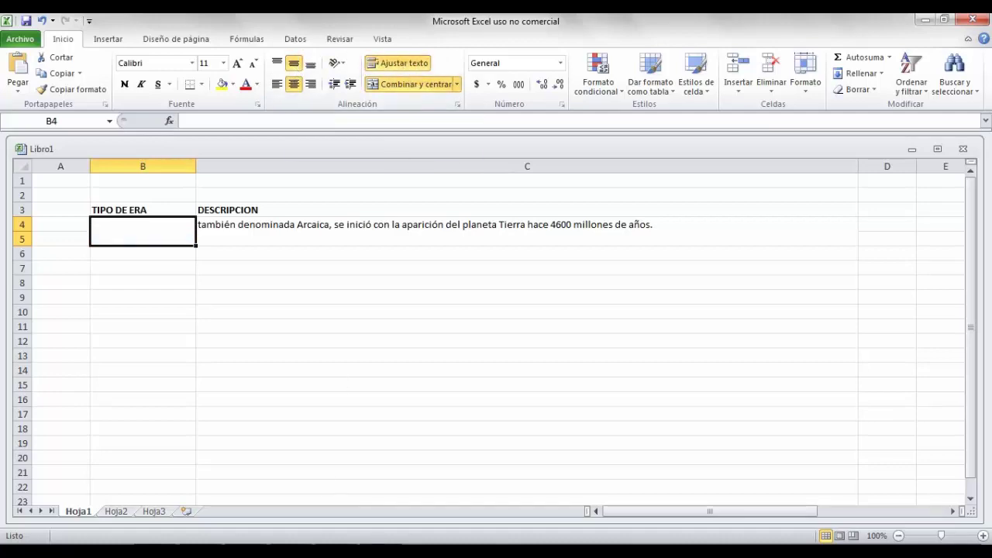
{"action": "key", "text": "alt+Tab"}
{"action": "left_click_drag", "start_coordinate": [276, 225], "coordinate": [365, 225]}
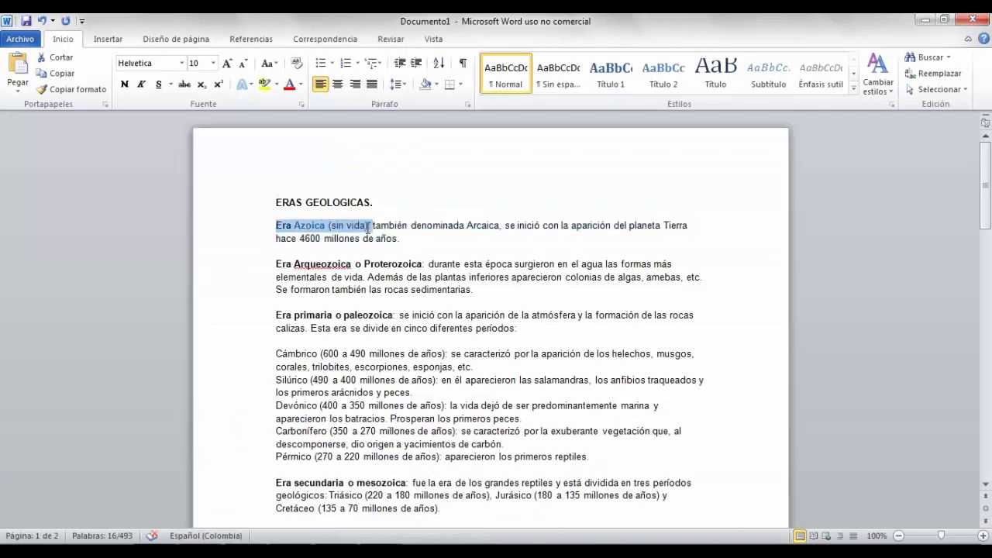
{"action": "left_click_drag", "start_coordinate": [366, 229], "coordinate": [371, 230]}
{"action": "right_click", "coordinate": [368, 226]}
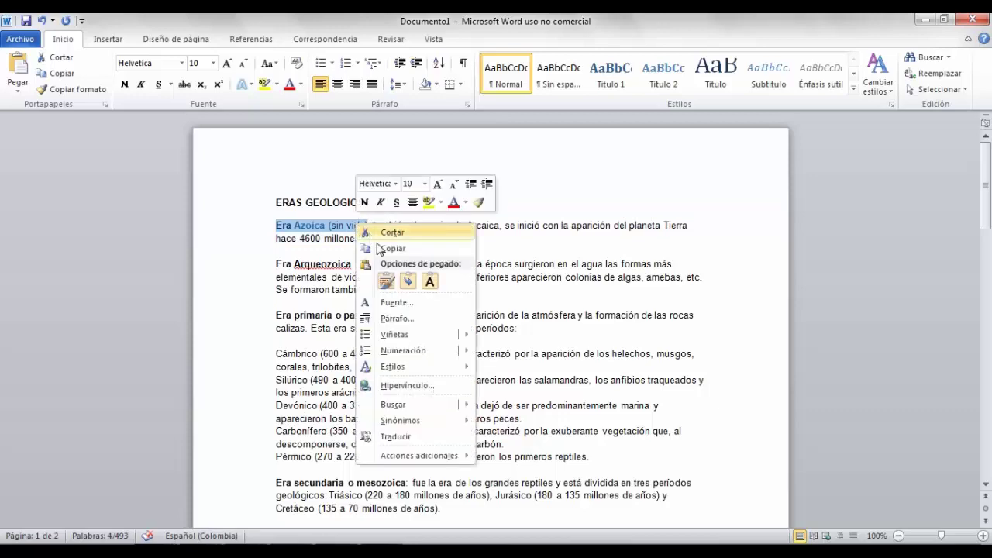
{"action": "left_click", "coordinate": [385, 246]}
Step: Paste 'Era Azoica (sin vida)' into the merged B4 cell
{"action": "key", "text": "alt+Tab"}
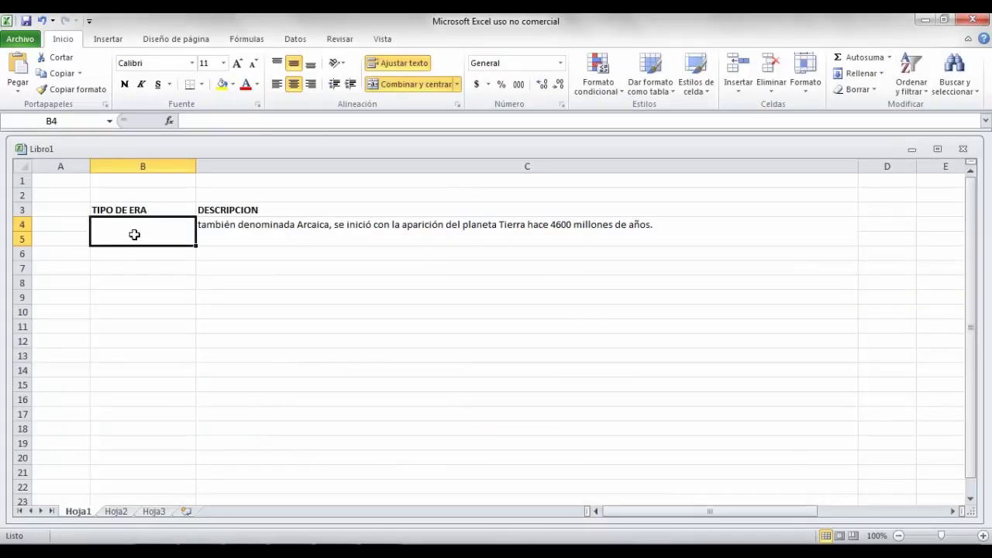
{"action": "double_click", "coordinate": [135, 234]}
{"action": "right_click", "coordinate": [138, 231]}
{"action": "left_click", "coordinate": [176, 290]}
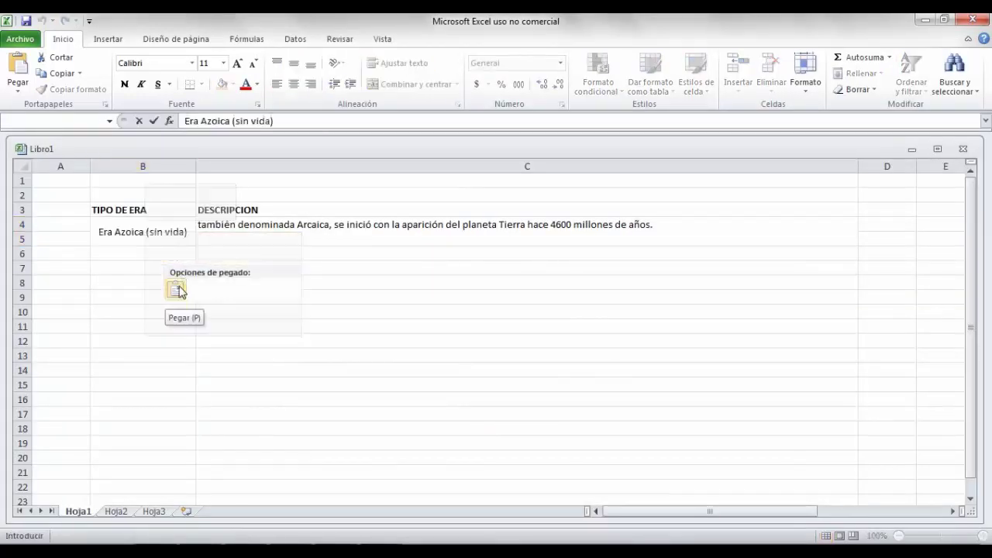
{"action": "left_click", "coordinate": [177, 290]}
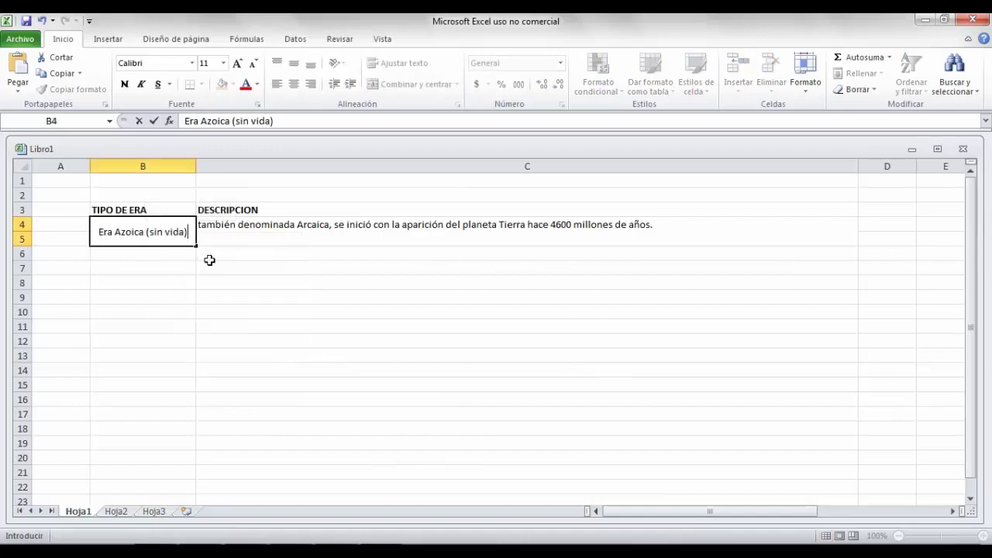
Step: Select C6:C10, then highlight the Arqueozoica description text in Word
{"action": "left_click", "coordinate": [206, 254]}
{"action": "left_click_drag", "start_coordinate": [207, 253], "coordinate": [443, 325]}
{"action": "key", "text": "alt+Tab"}
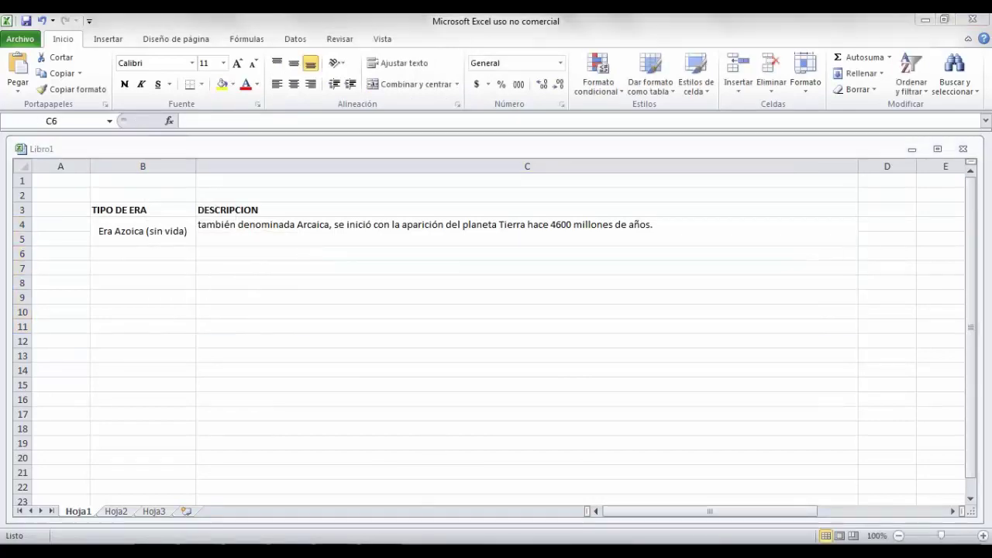
{"action": "left_click_drag", "start_coordinate": [479, 292], "coordinate": [428, 263]}
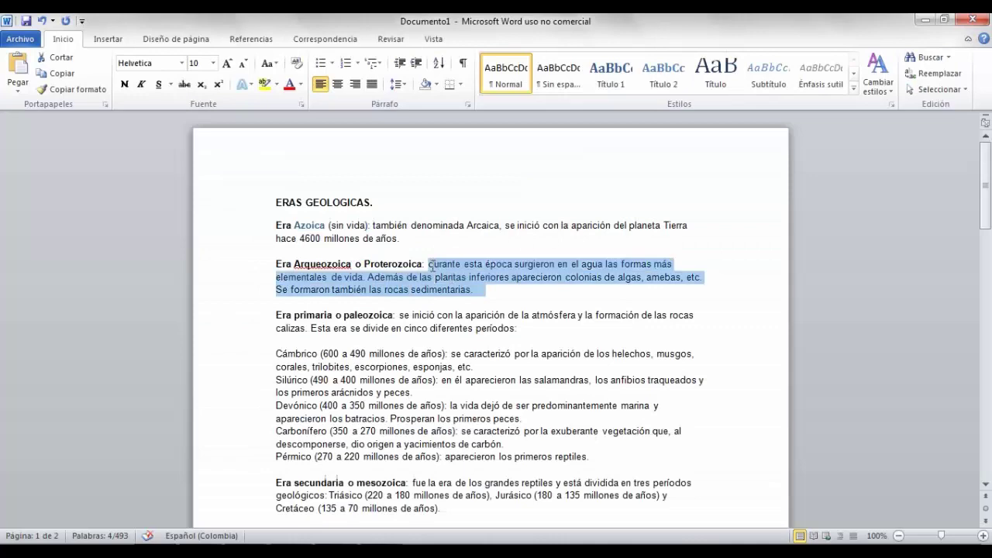
Step: Merge C6:C8 with wrapped text, aligned top and left
{"action": "key", "text": "alt+Tab"}
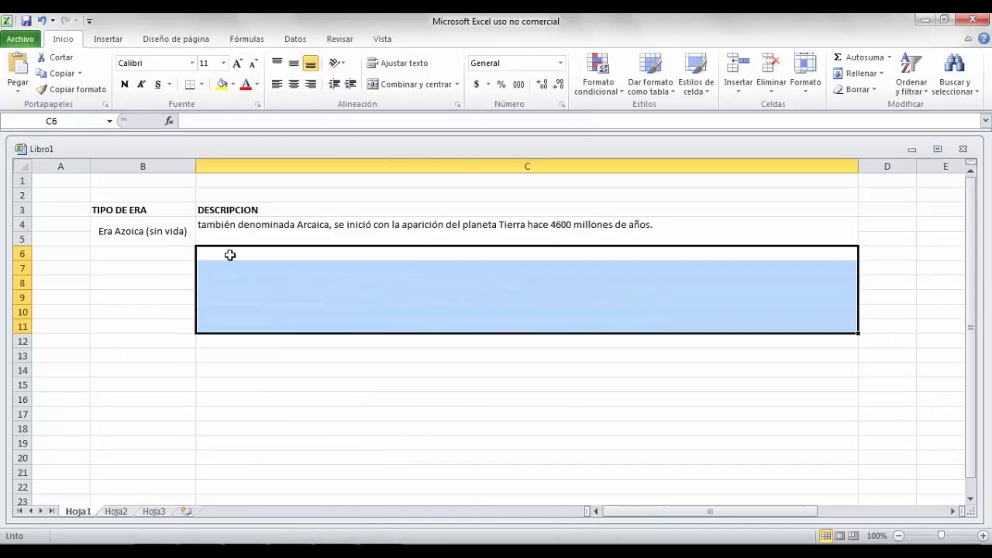
{"action": "left_click_drag", "start_coordinate": [230, 253], "coordinate": [253, 284]}
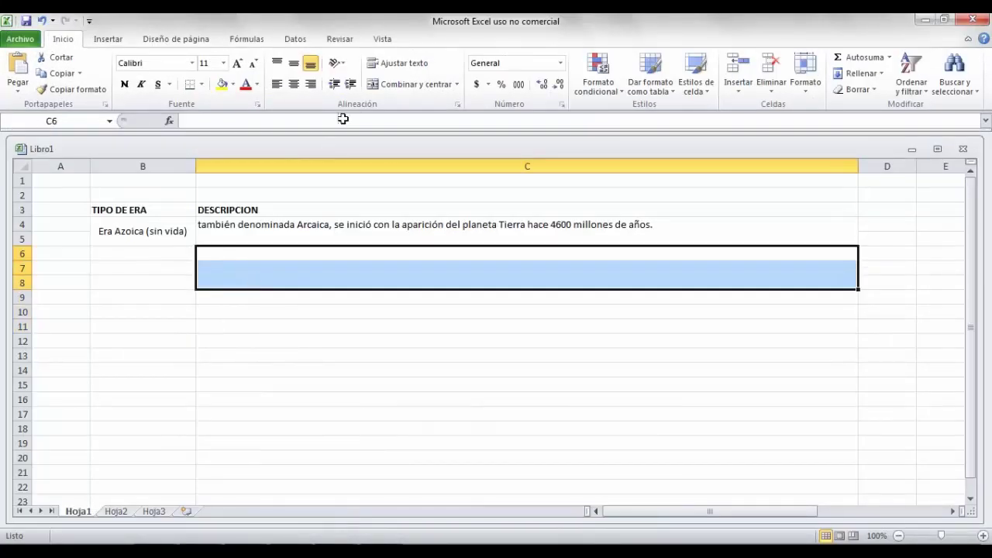
{"action": "left_click", "coordinate": [391, 85]}
{"action": "left_click", "coordinate": [397, 64]}
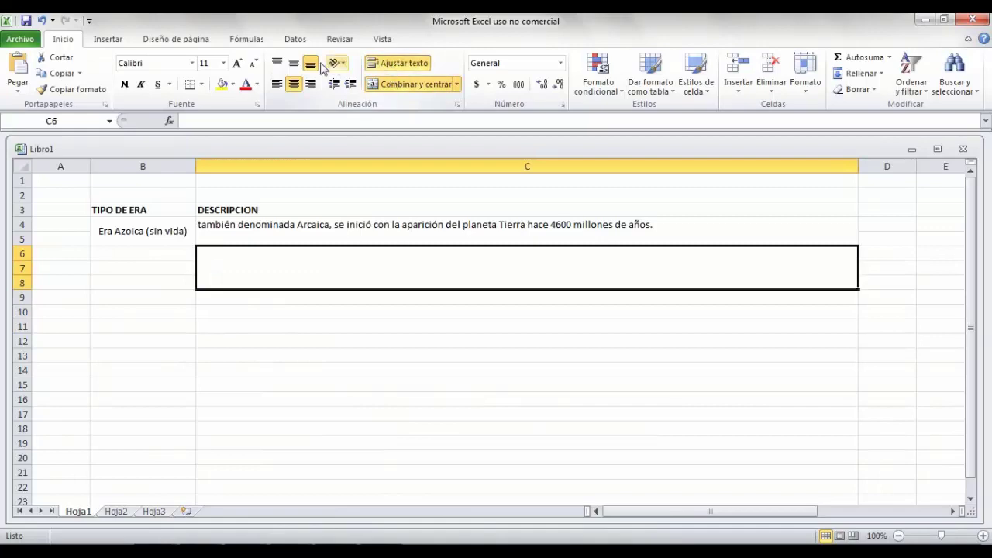
{"action": "left_click", "coordinate": [276, 63]}
{"action": "left_click", "coordinate": [276, 86]}
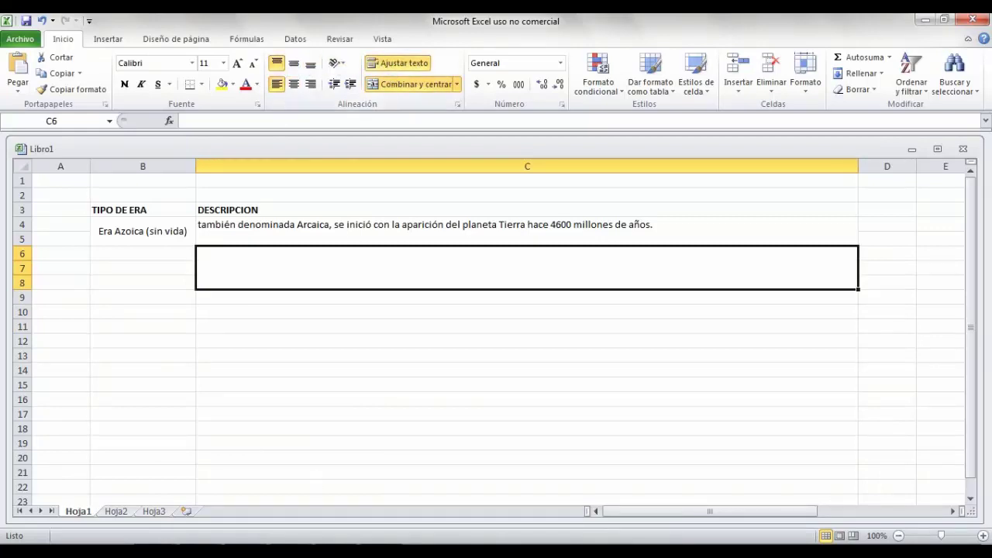
Step: Copy the Arqueozoica description from Word and paste it into merged C6
{"action": "key", "text": "alt+Tab"}
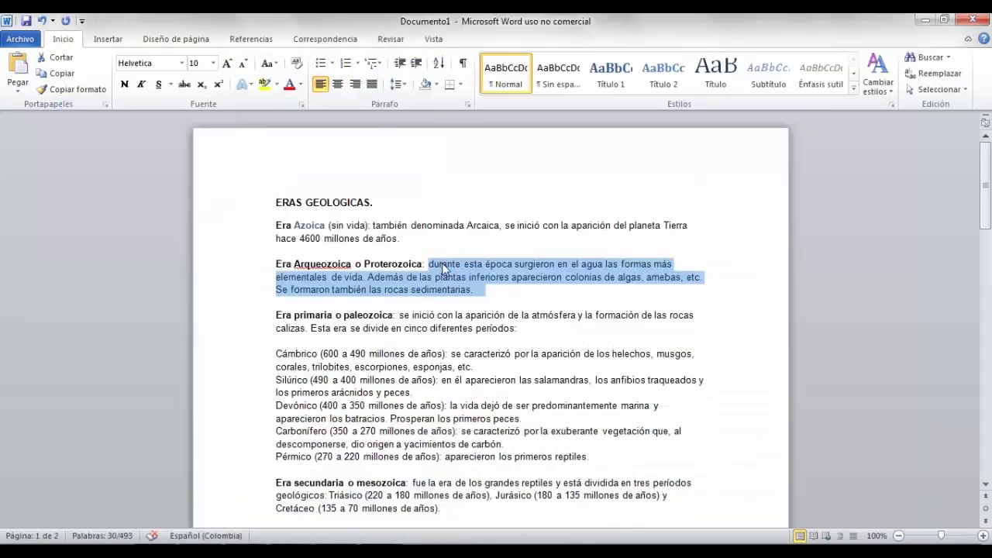
{"action": "right_click", "coordinate": [440, 262]}
{"action": "left_click", "coordinate": [465, 286]}
{"action": "key", "text": "alt+Tab"}
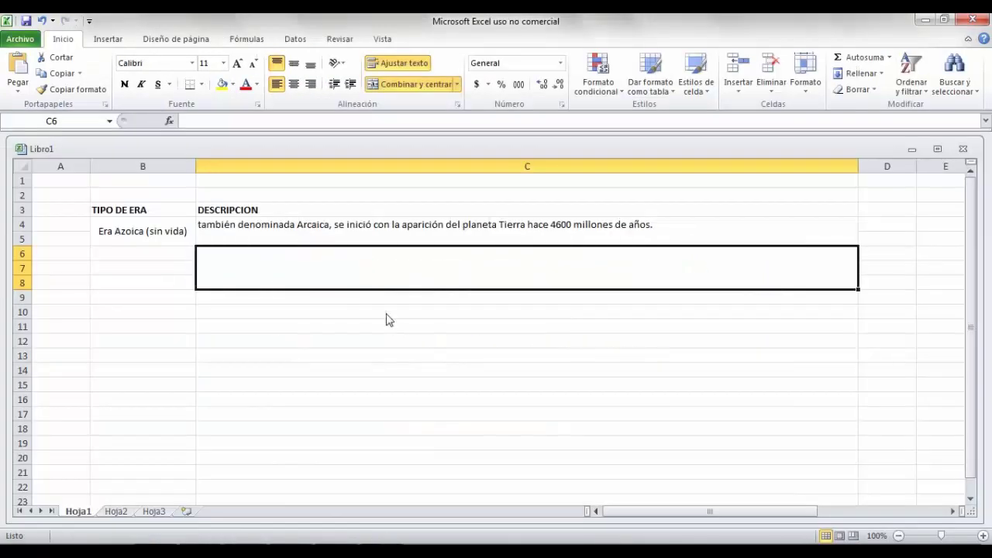
{"action": "double_click", "coordinate": [398, 278]}
{"action": "right_click", "coordinate": [256, 258]}
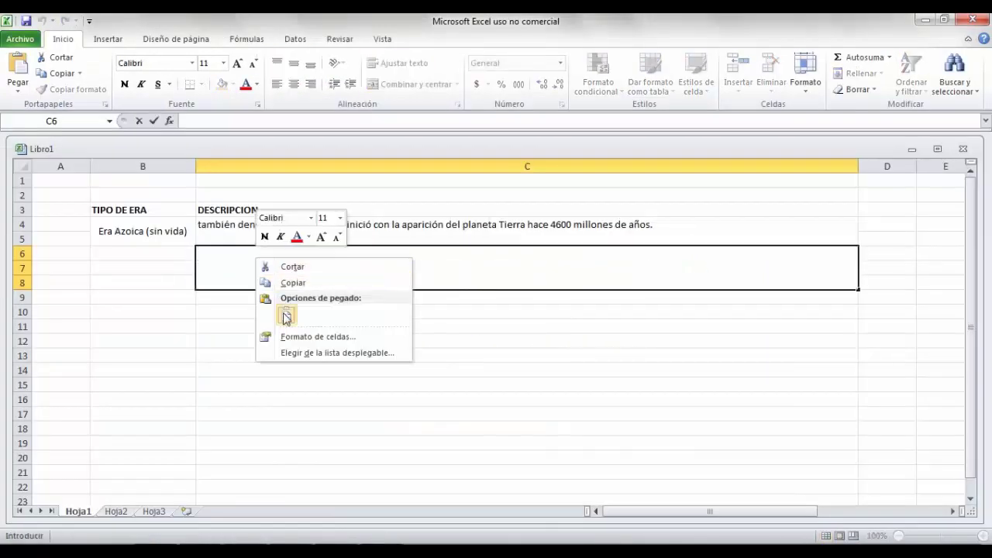
{"action": "left_click", "coordinate": [284, 314]}
{"action": "left_click", "coordinate": [370, 324]}
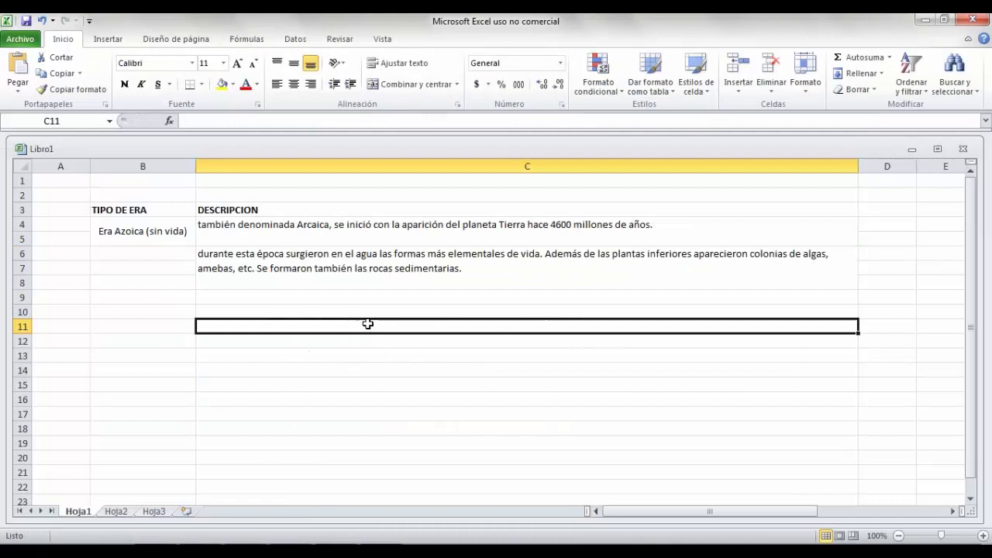
{"action": "left_click", "coordinate": [277, 271]}
Step: Merge B6:B8 with wrapped text, aligned to the top
{"action": "left_click_drag", "start_coordinate": [133, 257], "coordinate": [142, 278]}
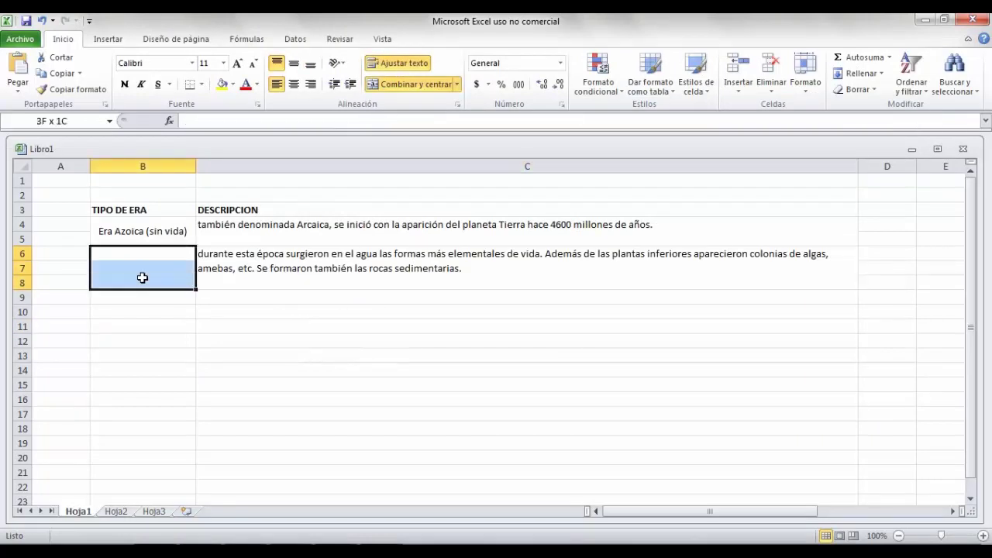
{"action": "left_click", "coordinate": [387, 86]}
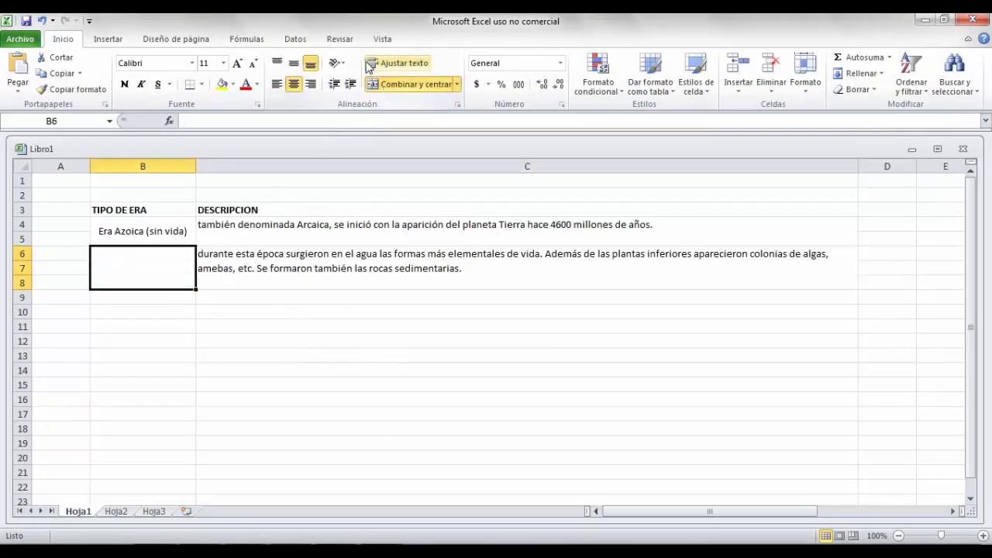
{"action": "left_click", "coordinate": [395, 62]}
{"action": "left_click", "coordinate": [277, 63]}
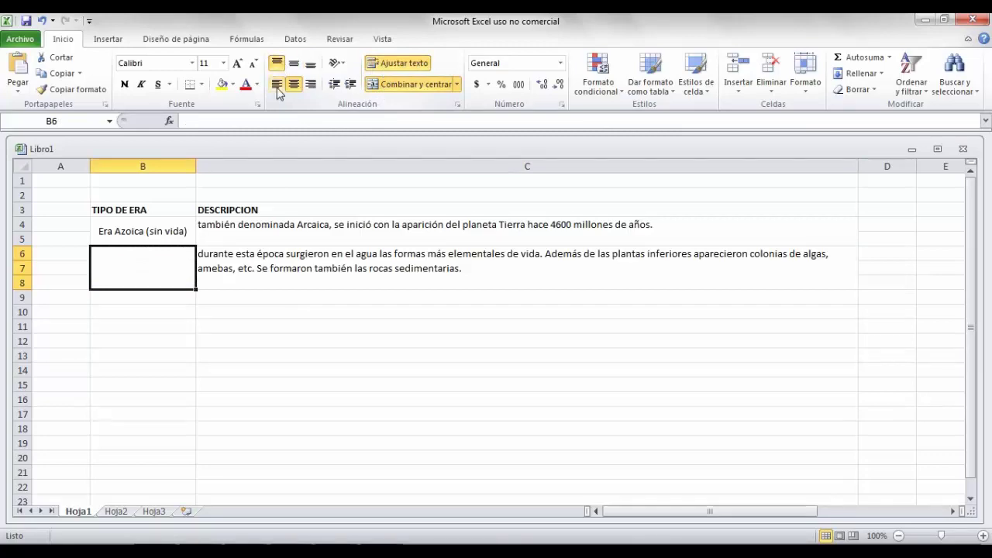
Step: Copy 'Era Arqueozoica o Proterozoica' from Word and paste it into merged B6
{"action": "key", "text": "alt+Tab"}
{"action": "left_click", "coordinate": [419, 264]}
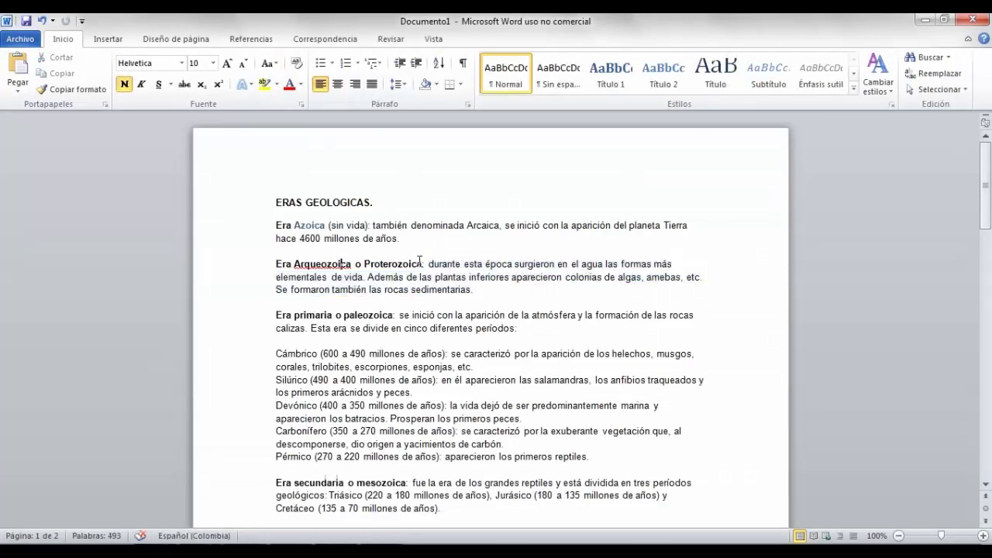
{"action": "left_click_drag", "start_coordinate": [421, 265], "coordinate": [277, 264]}
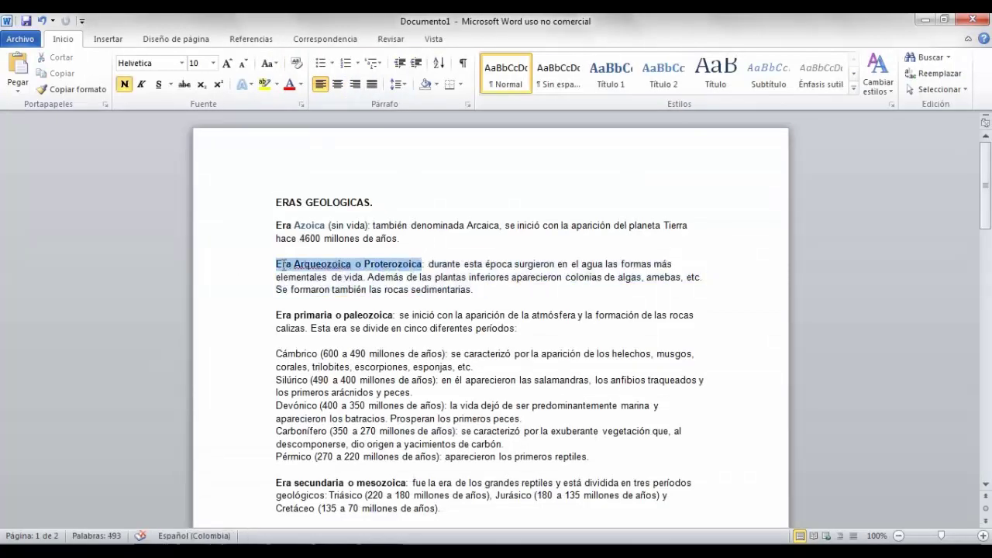
{"action": "right_click", "coordinate": [297, 268]}
{"action": "left_click", "coordinate": [327, 289]}
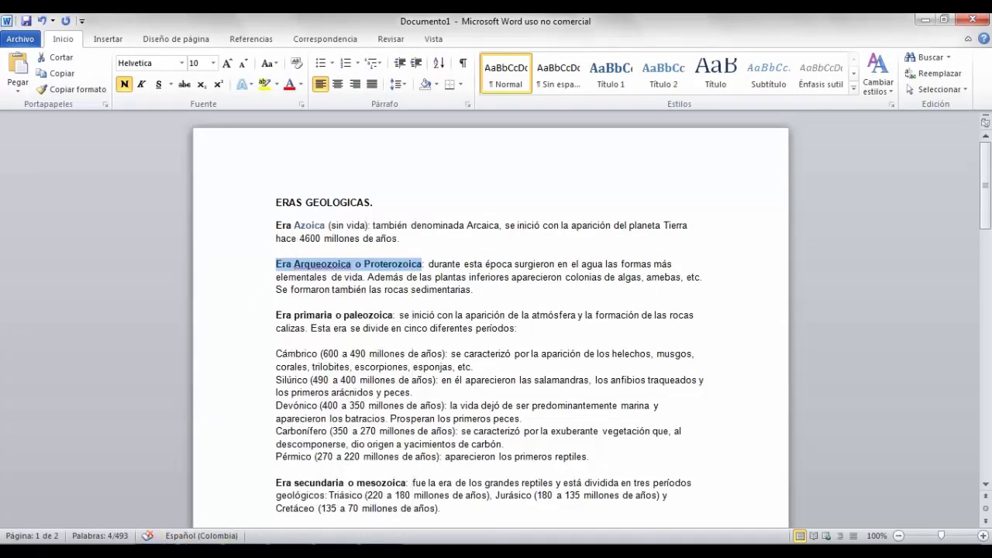
{"action": "key", "text": "alt+Tab"}
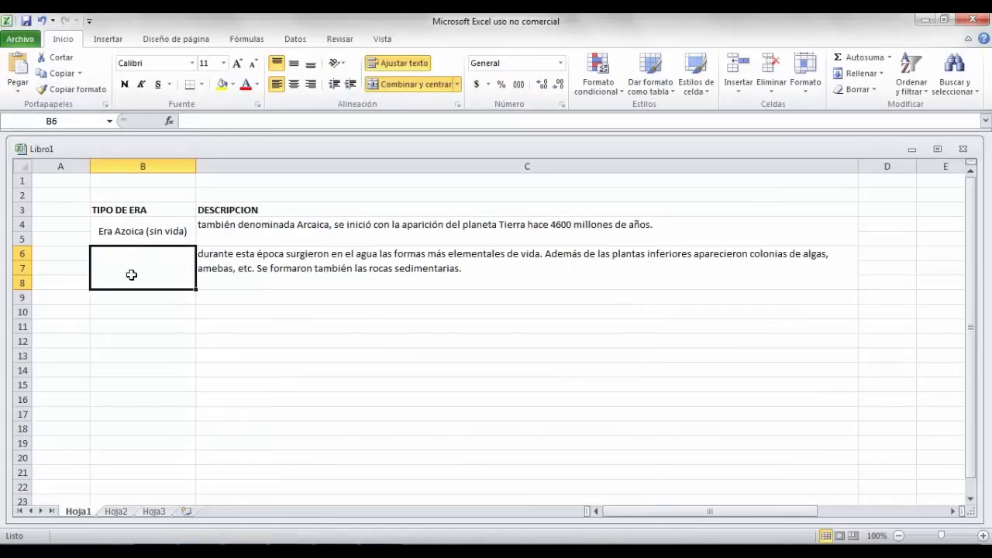
{"action": "double_click", "coordinate": [132, 274]}
{"action": "right_click", "coordinate": [99, 257]}
{"action": "left_click", "coordinate": [124, 311]}
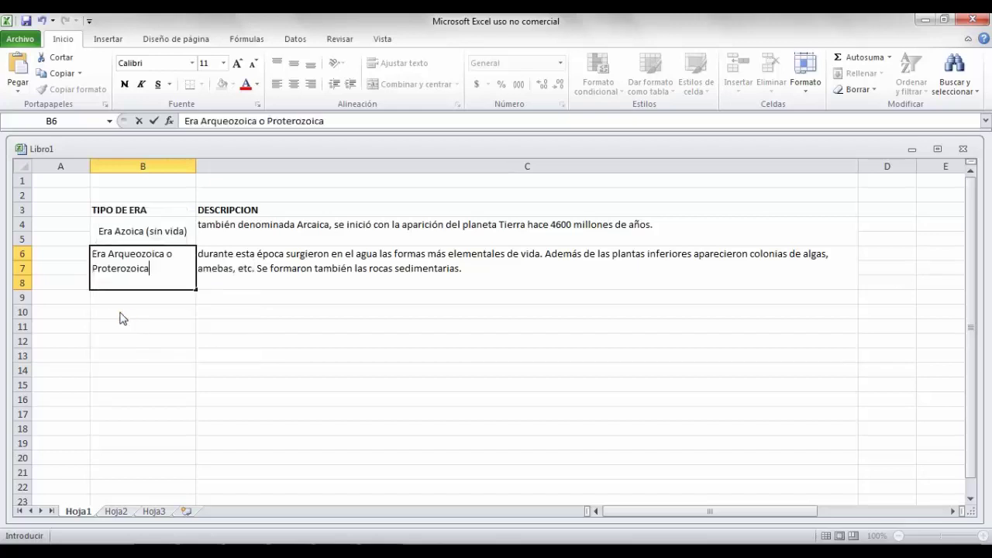
{"action": "left_click", "coordinate": [126, 320]}
{"action": "left_click", "coordinate": [122, 297]}
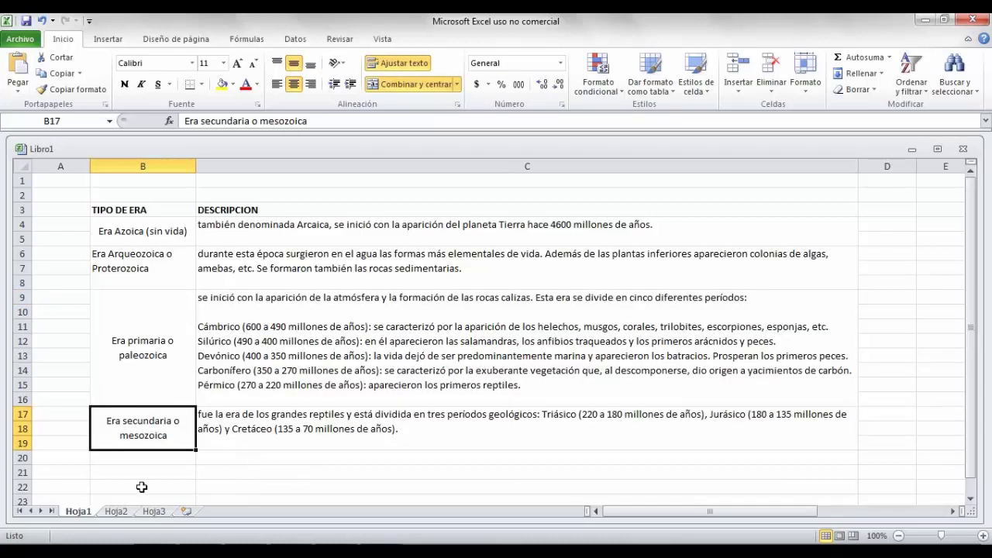
Step: Scroll through the primaria and secundaria era rows, selecting the mesozoica description cell C17
{"action": "scroll", "coordinate": [230, 460], "scroll_direction": "down", "scroll_amount": 2}
{"action": "left_click", "coordinate": [237, 345]}
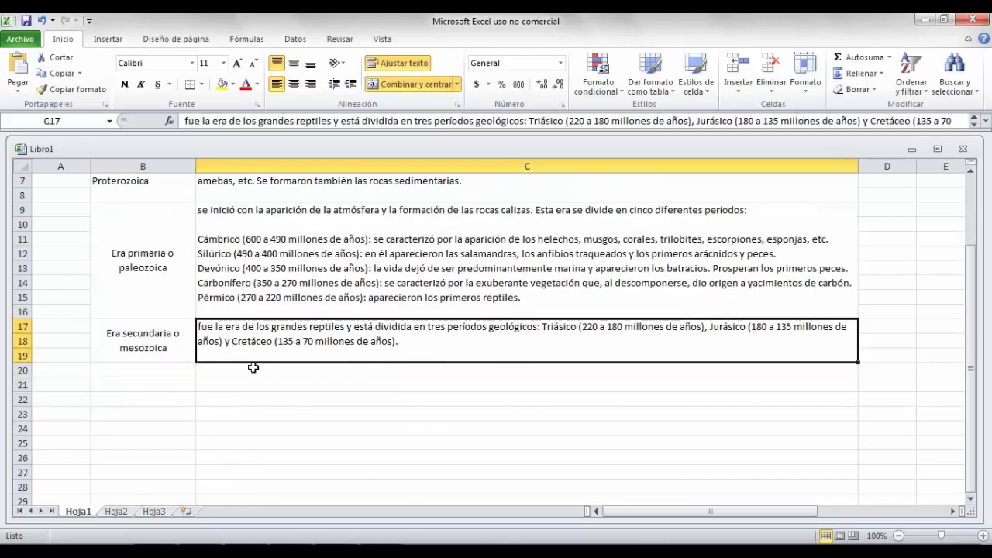
{"action": "scroll", "coordinate": [278, 441], "scroll_direction": "up", "scroll_amount": 2}
{"action": "scroll", "coordinate": [278, 441], "scroll_direction": "down", "scroll_amount": 1}
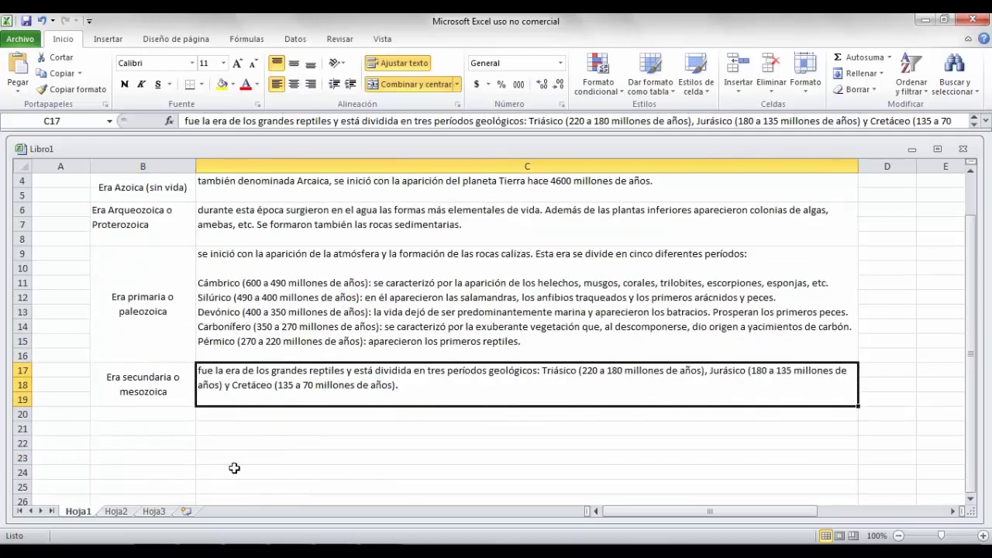
{"action": "scroll", "coordinate": [234, 468], "scroll_direction": "up", "scroll_amount": 1}
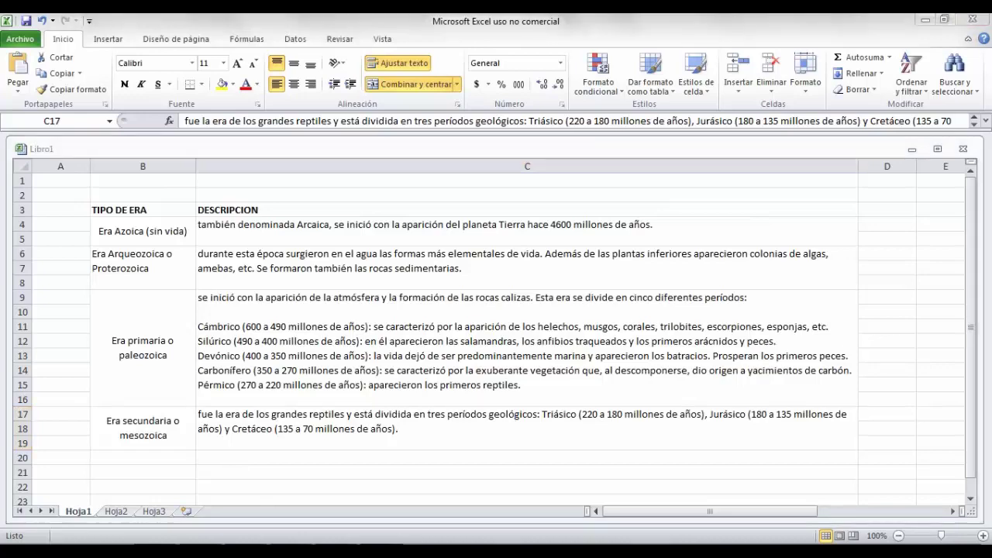
{"action": "scroll", "coordinate": [353, 398], "scroll_direction": "down", "scroll_amount": 2}
{"action": "scroll", "coordinate": [352, 398], "scroll_direction": "down", "scroll_amount": 5}
{"action": "scroll", "coordinate": [352, 398], "scroll_direction": "up", "scroll_amount": 4}
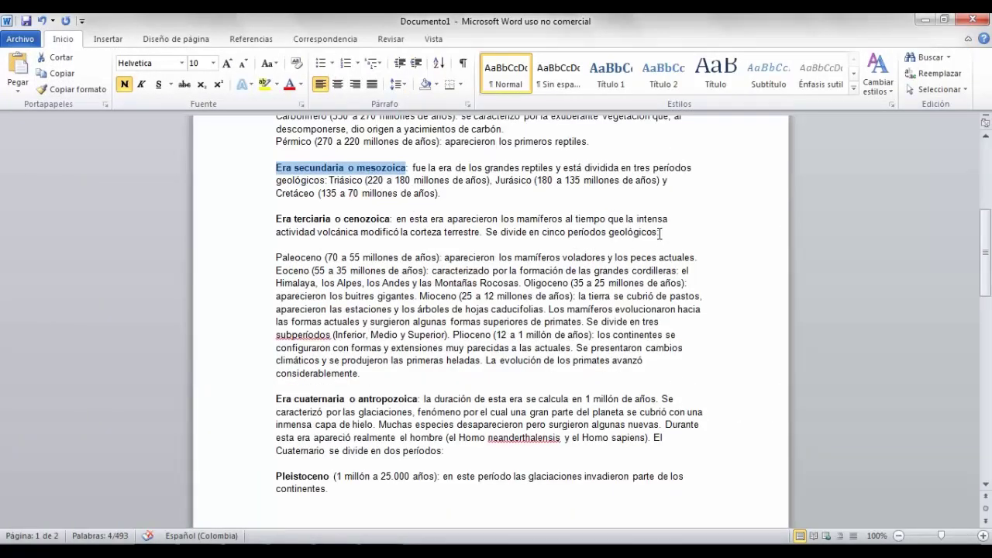
Step: Copy the Era terciaria description text in Word
{"action": "left_click_drag", "start_coordinate": [365, 375], "coordinate": [404, 218]}
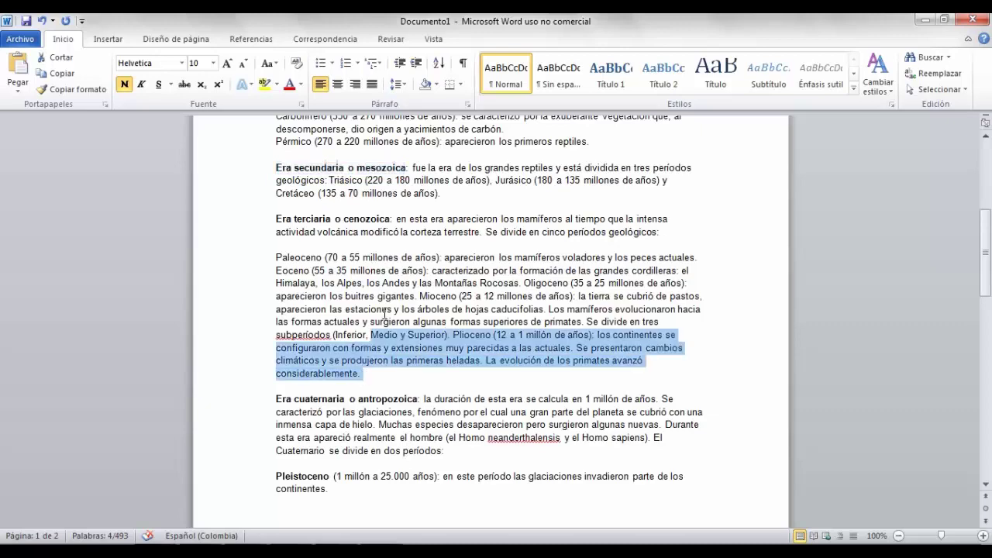
{"action": "right_click", "coordinate": [405, 218]}
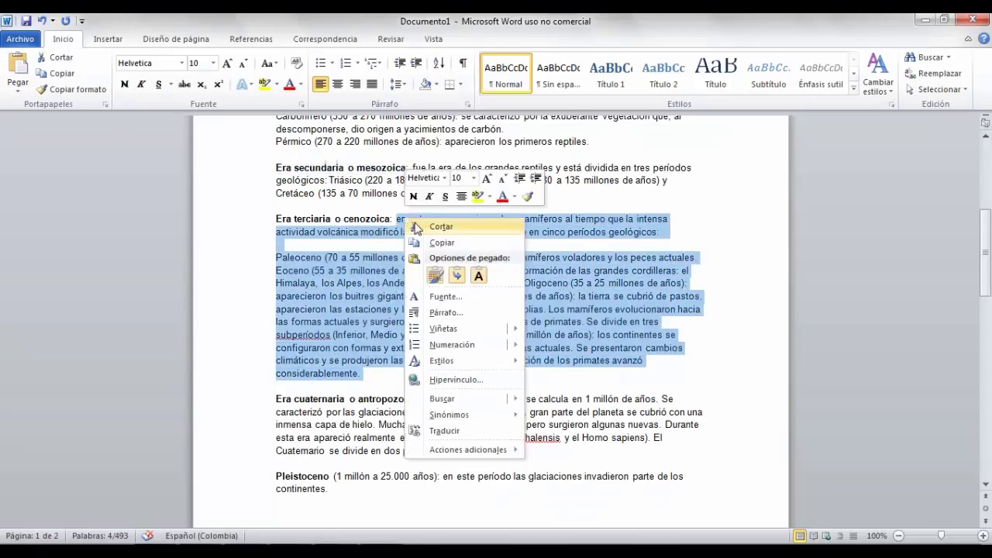
{"action": "left_click", "coordinate": [457, 241]}
Step: Merge C20 through C27 into one left-aligned cell
{"action": "key", "text": "alt+Tab"}
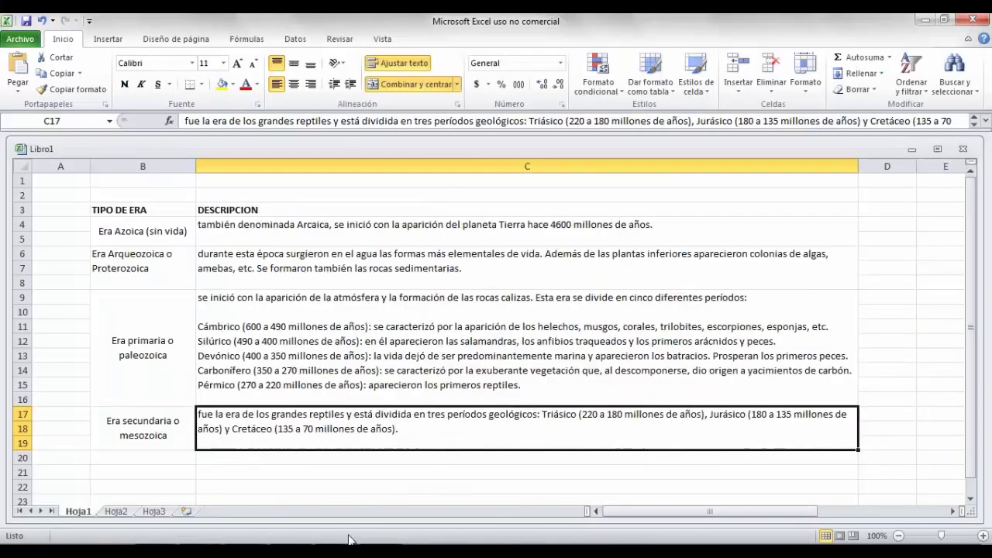
{"action": "scroll", "coordinate": [310, 478], "scroll_direction": "down", "scroll_amount": 2}
{"action": "scroll", "coordinate": [310, 478], "scroll_direction": "down", "scroll_amount": 2}
{"action": "left_click_drag", "start_coordinate": [205, 238], "coordinate": [458, 344]}
{"action": "left_click", "coordinate": [408, 85]}
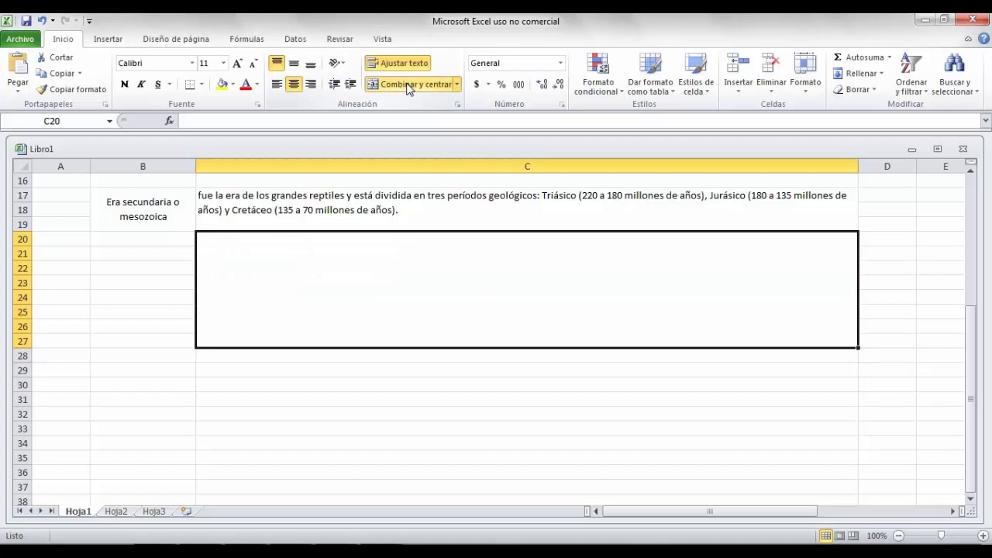
{"action": "left_click", "coordinate": [282, 88]}
Step: Paste the terciaria description into merged C20
{"action": "double_click", "coordinate": [308, 256]}
{"action": "right_click", "coordinate": [275, 242]}
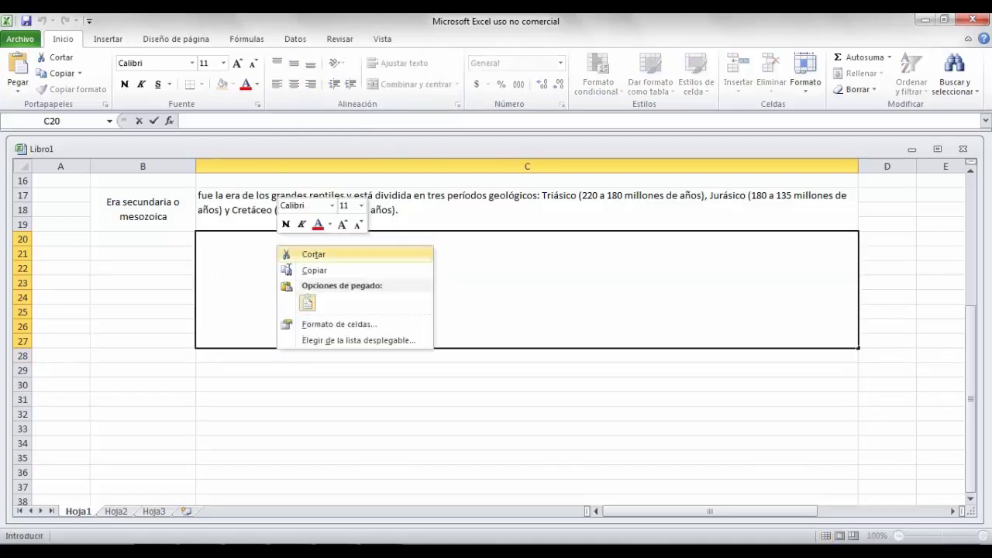
{"action": "left_click", "coordinate": [307, 303]}
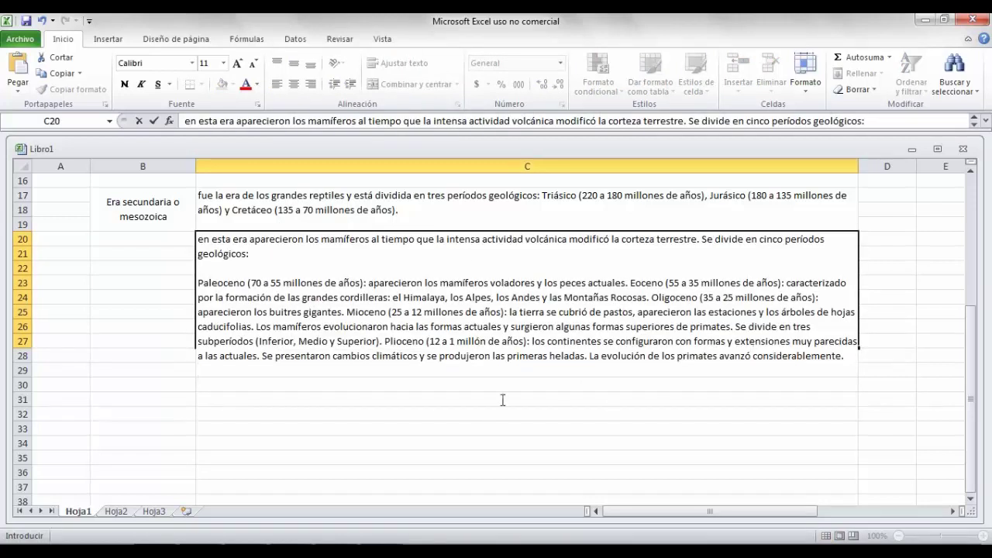
{"action": "left_click", "coordinate": [248, 385]}
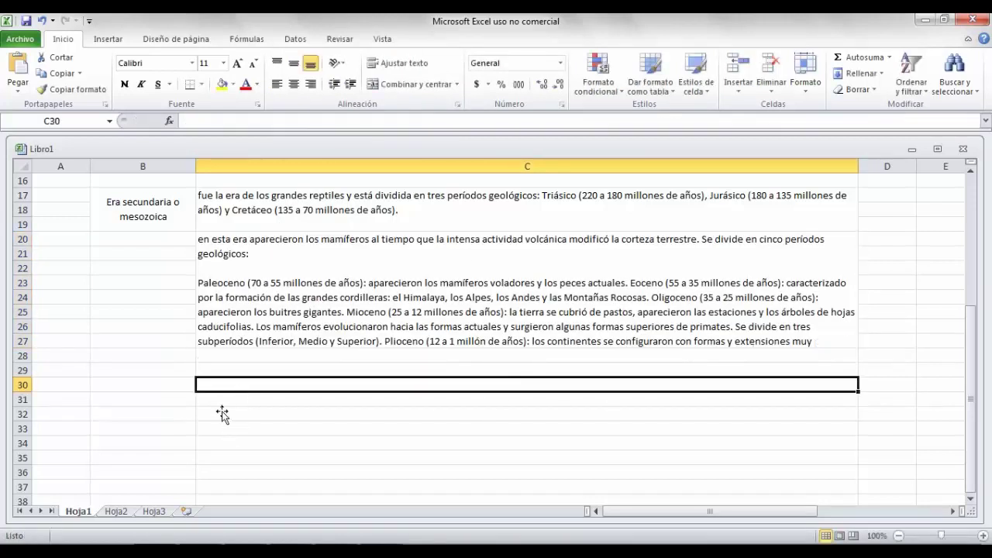
Step: Unmerge and re-merge the description cell as C20:C30, left-aligning the Era terciaria text
{"action": "left_click", "coordinate": [210, 264]}
{"action": "left_click_drag", "start_coordinate": [215, 273], "coordinate": [231, 386]}
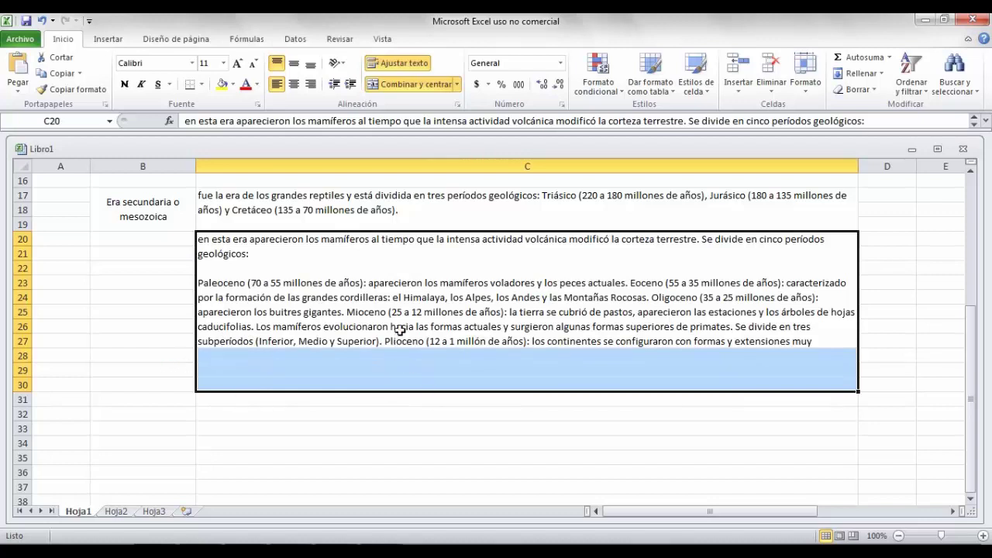
{"action": "left_click", "coordinate": [411, 87]}
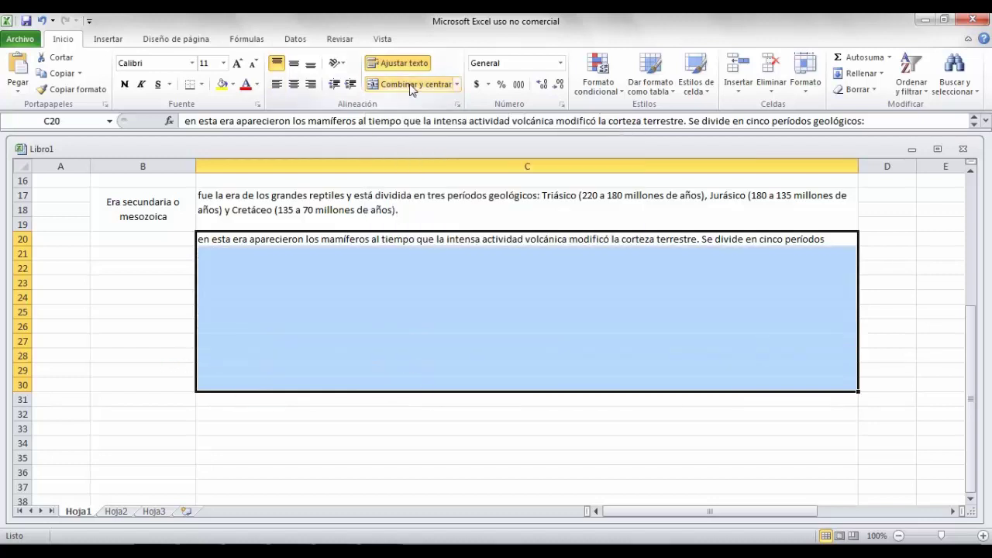
{"action": "left_click", "coordinate": [411, 85]}
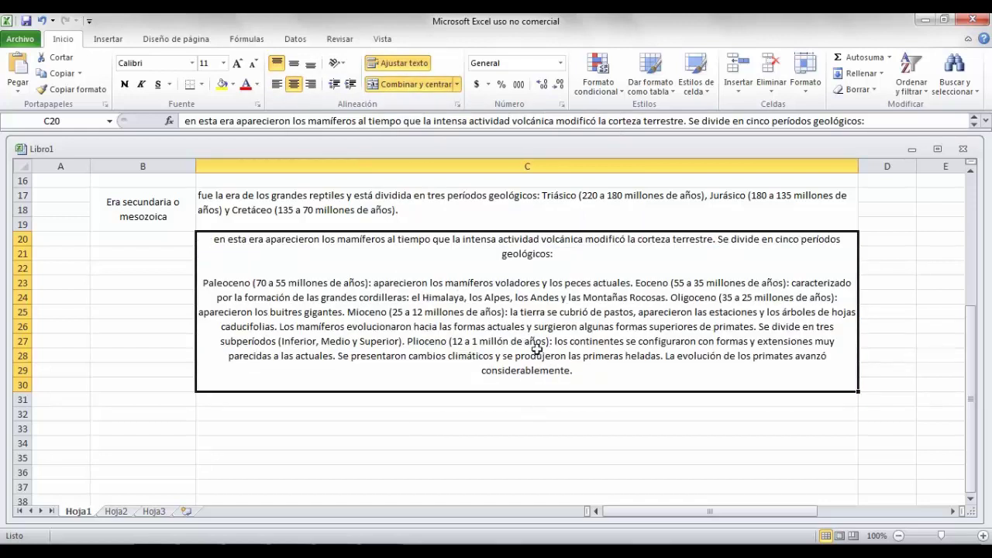
{"action": "left_click", "coordinate": [277, 83]}
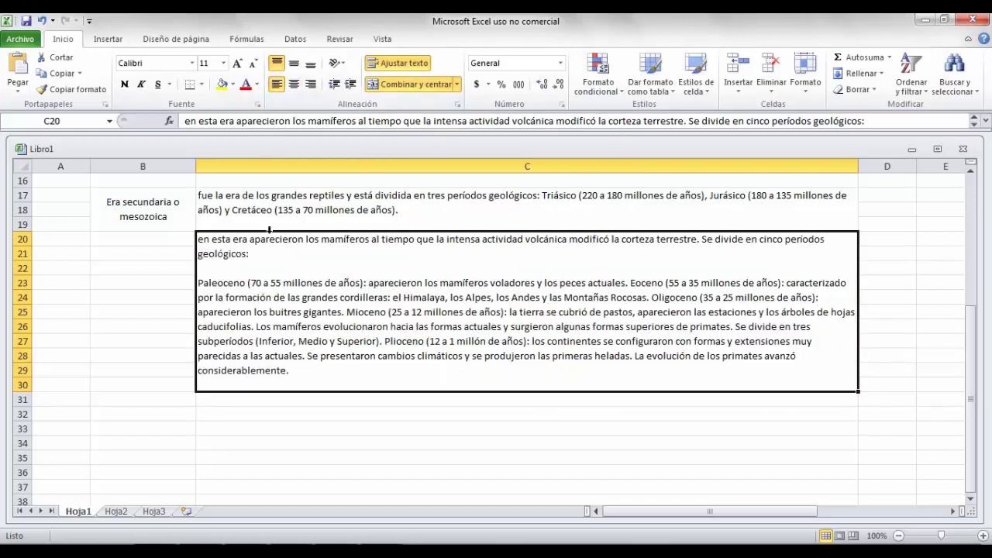
Step: Merge B20:B30 into one centred cell with wrapped text, vertically centred
{"action": "left_click_drag", "start_coordinate": [150, 241], "coordinate": [151, 380]}
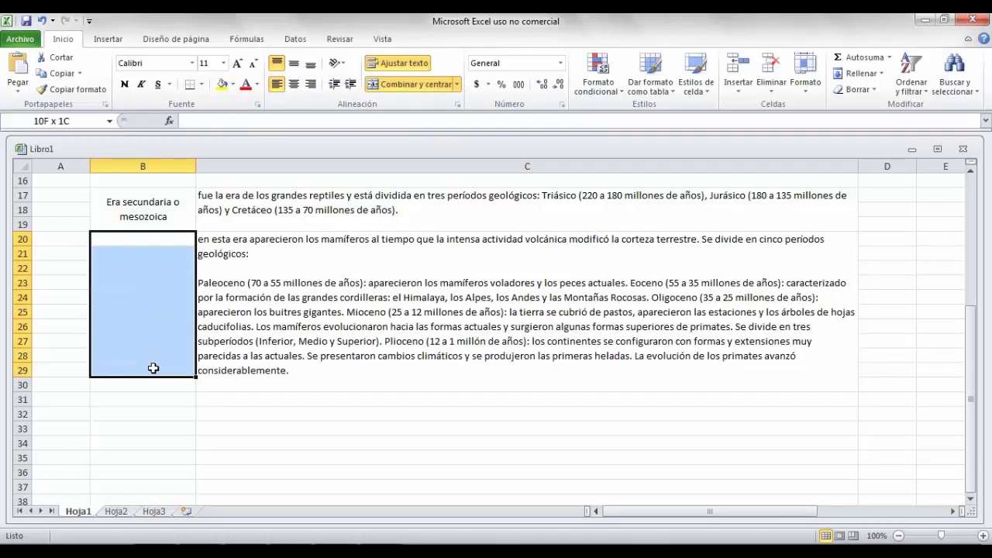
{"action": "left_click", "coordinate": [411, 83]}
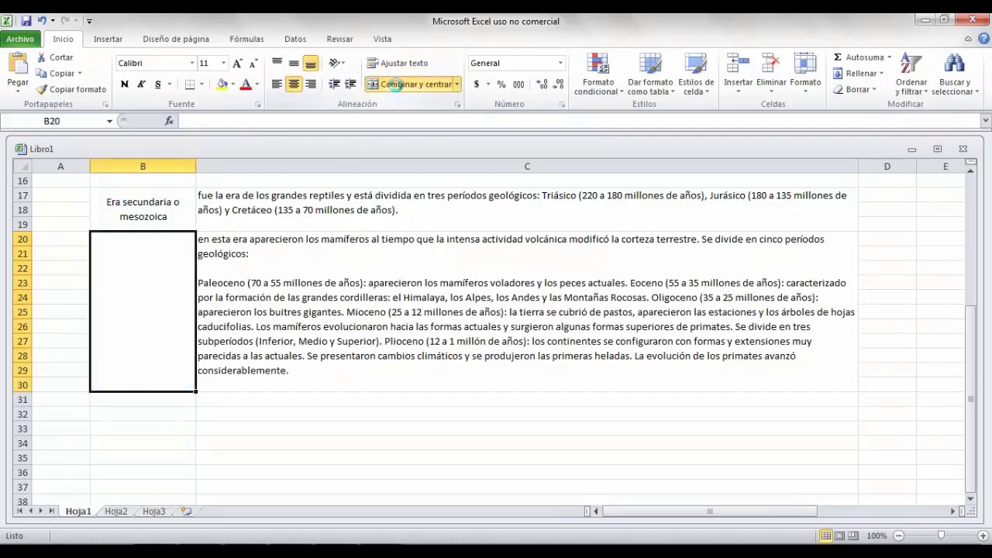
{"action": "left_click", "coordinate": [396, 64]}
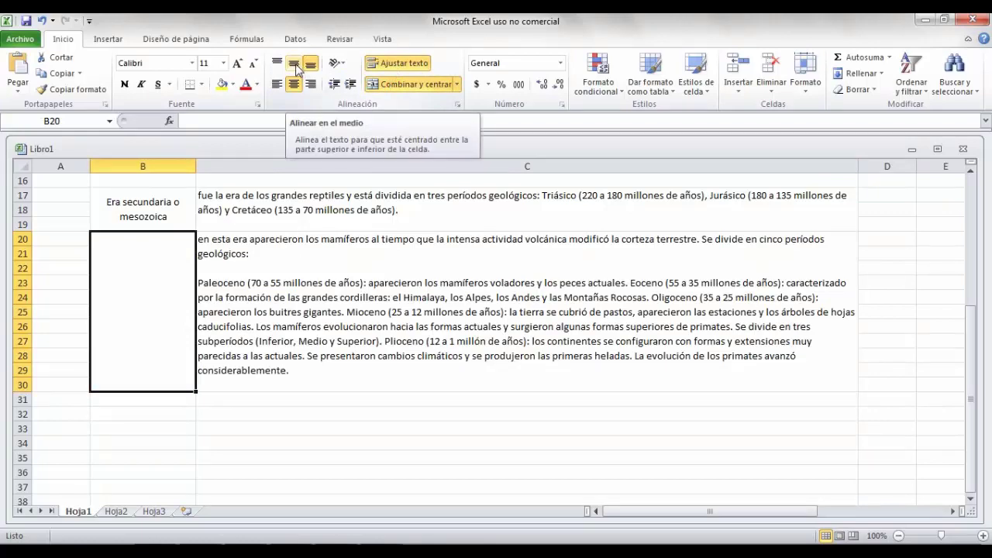
{"action": "left_click", "coordinate": [295, 65]}
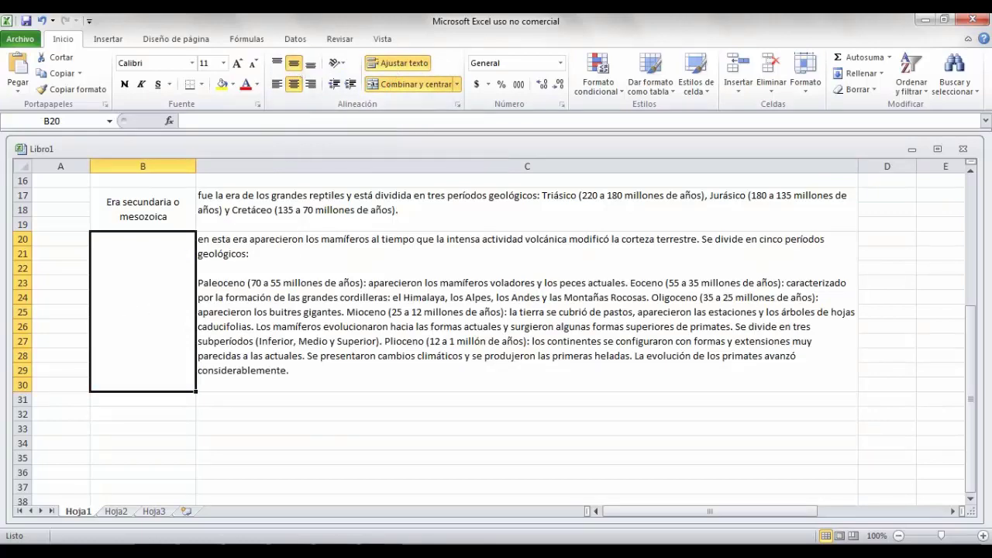
Step: Copy the heading 'Era terciaria o cenozoica' from the Word document
{"action": "key", "text": "alt+Tab"}
{"action": "left_click", "coordinate": [336, 219]}
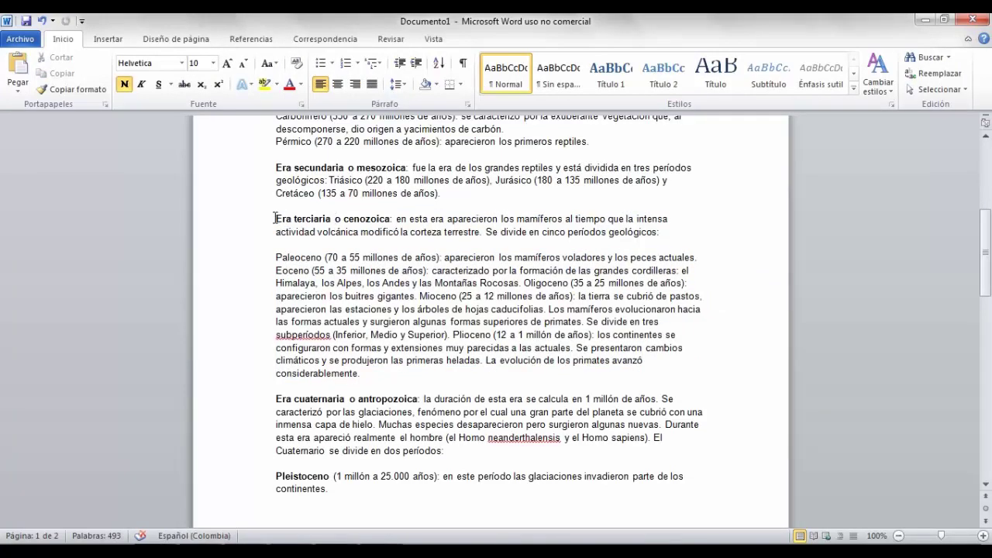
{"action": "left_click_drag", "start_coordinate": [274, 219], "coordinate": [362, 219]}
{"action": "right_click", "coordinate": [382, 219]}
{"action": "left_click", "coordinate": [410, 245]}
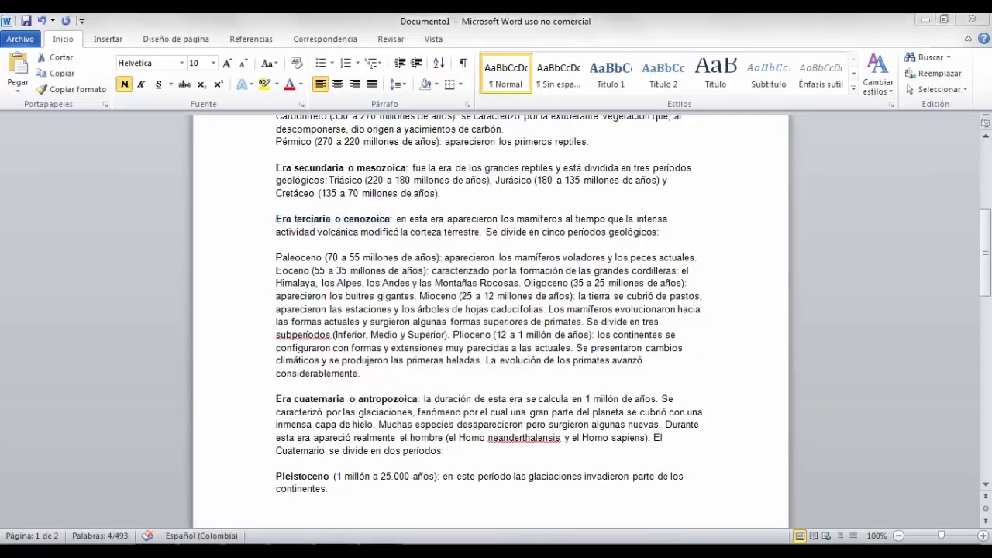
Step: Paste 'Era terciaria o cenozoica' into merged cell B20, then go back to Word
{"action": "key", "text": "alt+Tab"}
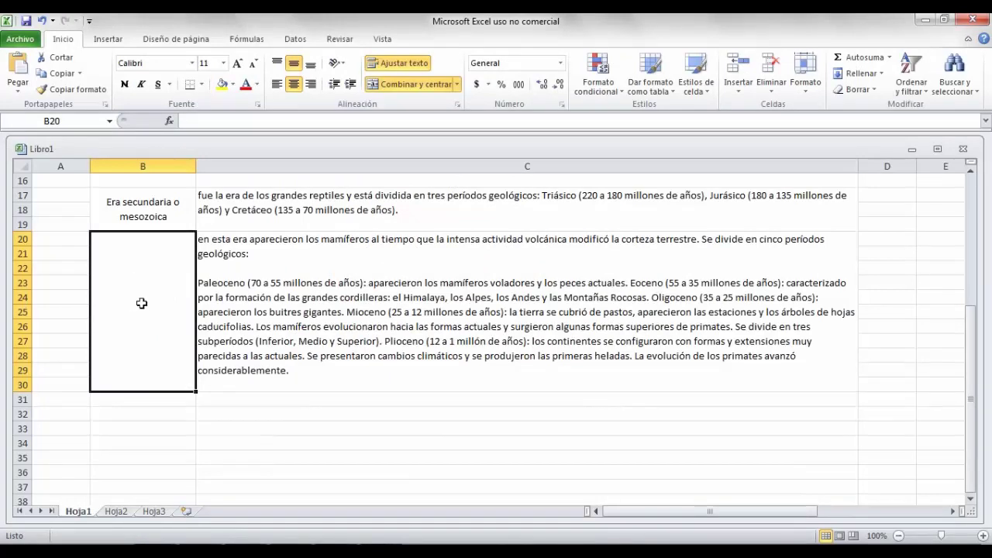
{"action": "left_click", "coordinate": [223, 339]}
{"action": "double_click", "coordinate": [137, 317]}
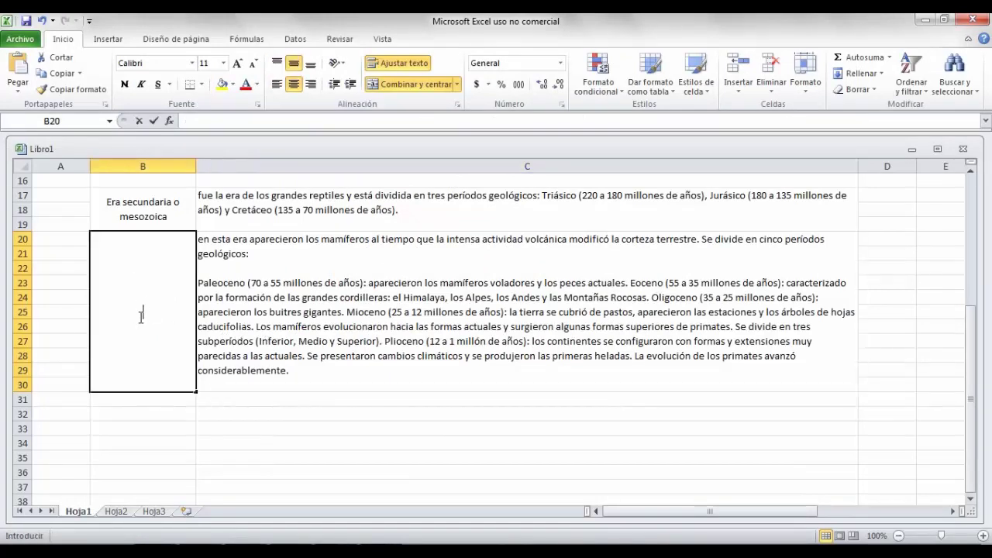
{"action": "right_click", "coordinate": [145, 310]}
{"action": "left_click", "coordinate": [177, 368]}
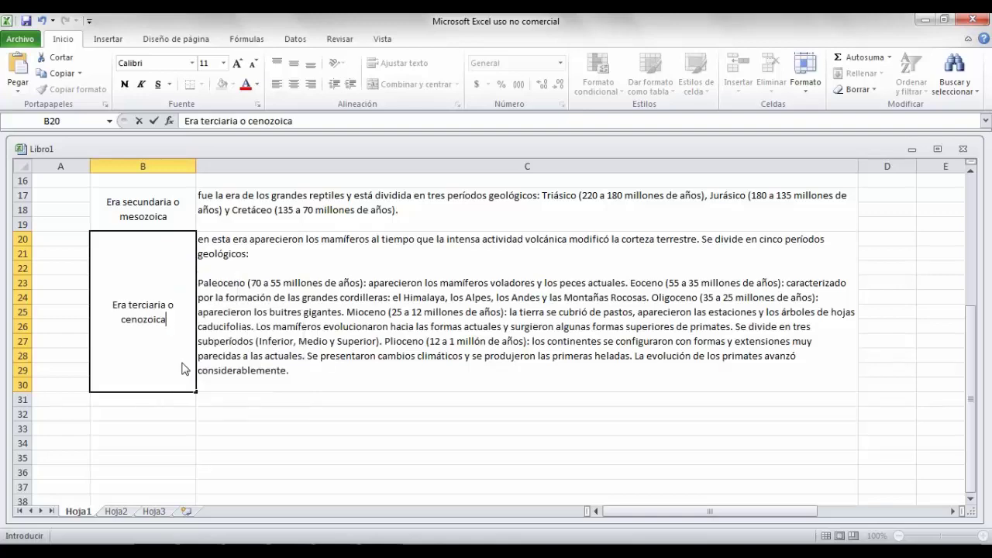
{"action": "left_click", "coordinate": [232, 398]}
{"action": "left_click", "coordinate": [154, 319]}
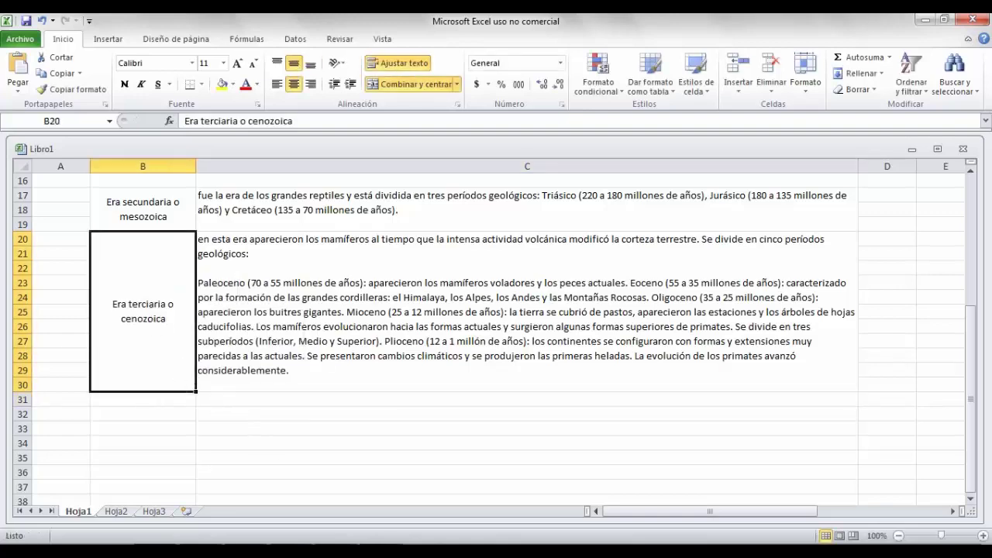
{"action": "key", "text": "alt+Tab"}
{"action": "scroll", "coordinate": [343, 453], "scroll_direction": "down", "scroll_amount": 3}
Step: Copy the Era cuaternaria text from after 'antropozoica:' through the Holoceno paragraph
{"action": "scroll", "coordinate": [341, 449], "scroll_direction": "down", "scroll_amount": 2}
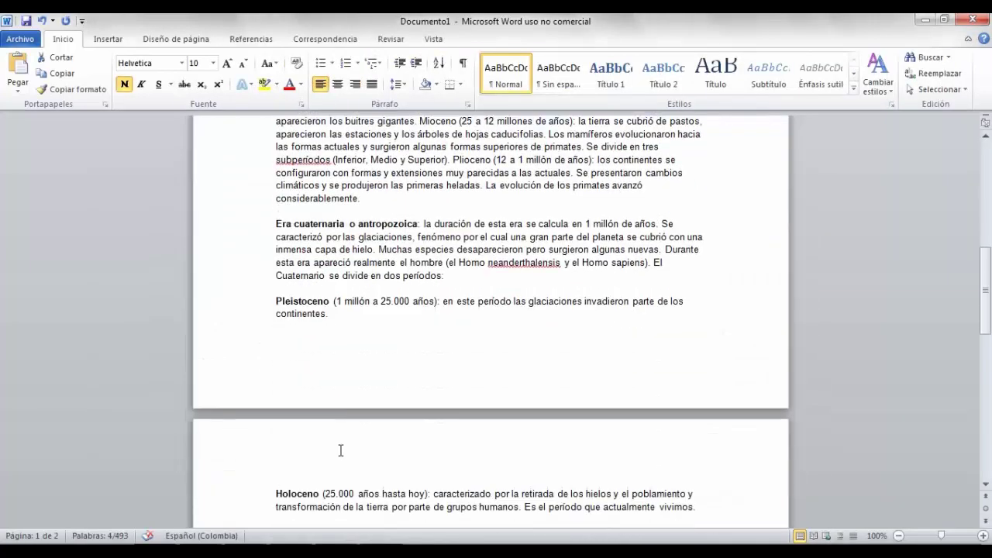
{"action": "scroll", "coordinate": [341, 450], "scroll_direction": "down", "scroll_amount": 3}
{"action": "scroll", "coordinate": [344, 382], "scroll_direction": "up", "scroll_amount": 3}
{"action": "scroll", "coordinate": [420, 348], "scroll_direction": "down", "scroll_amount": 1}
{"action": "scroll", "coordinate": [430, 482], "scroll_direction": "down", "scroll_amount": 1}
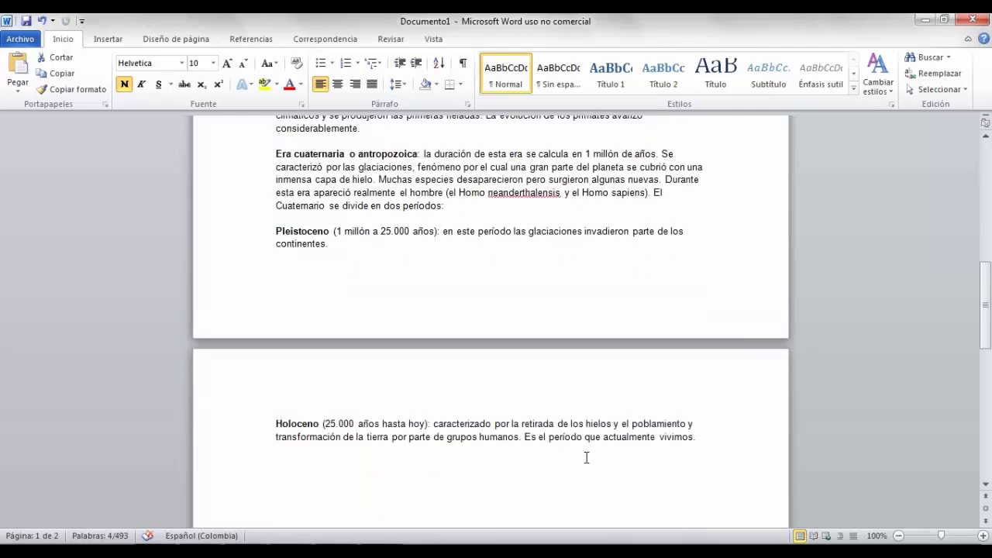
{"action": "mouse_move", "coordinate": [704, 436]}
{"action": "left_mouse_down"}
{"action": "mouse_move", "coordinate": [375, 257]}
{"action": "mouse_move", "coordinate": [414, 158]}
{"action": "left_mouse_up"}
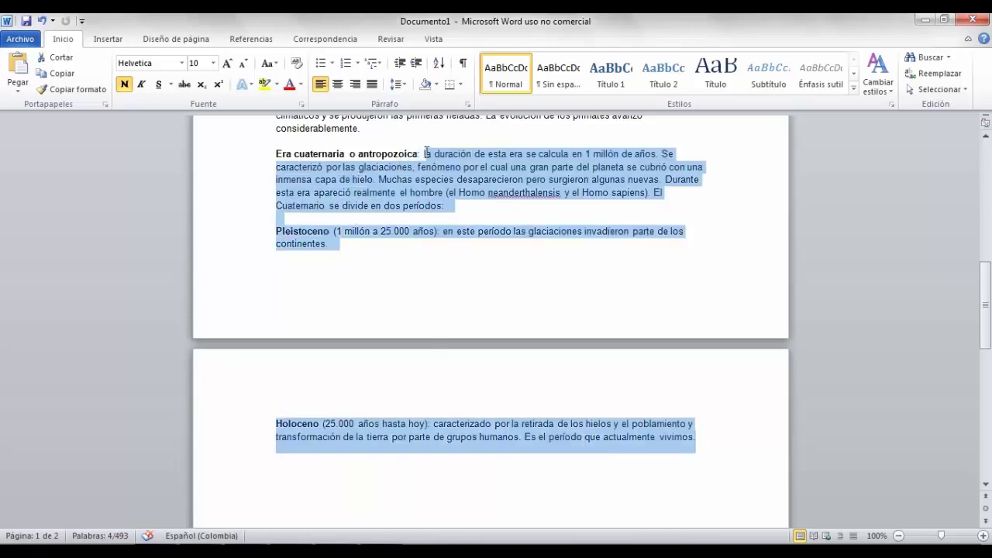
{"action": "right_click", "coordinate": [458, 152]}
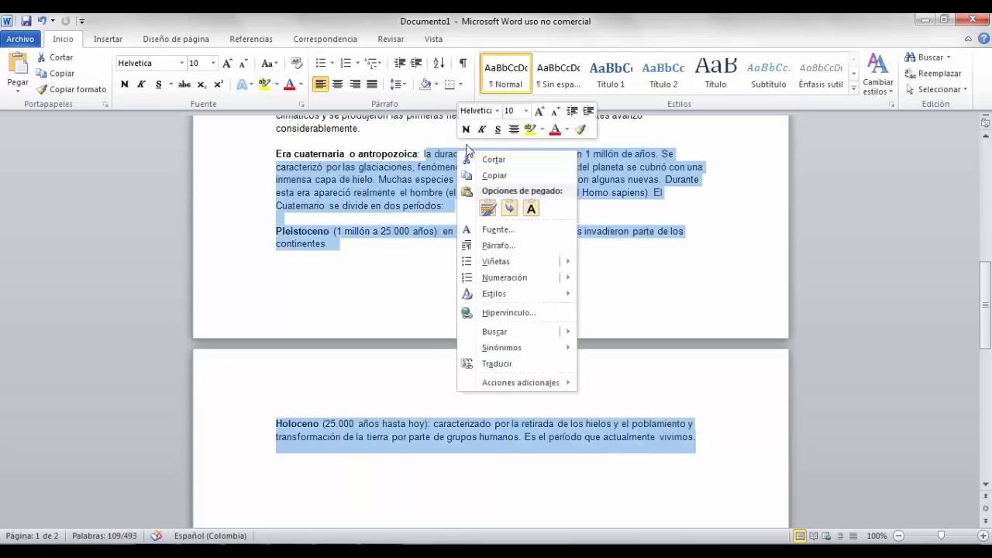
{"action": "left_click", "coordinate": [487, 177]}
{"action": "key", "text": "alt+Tab"}
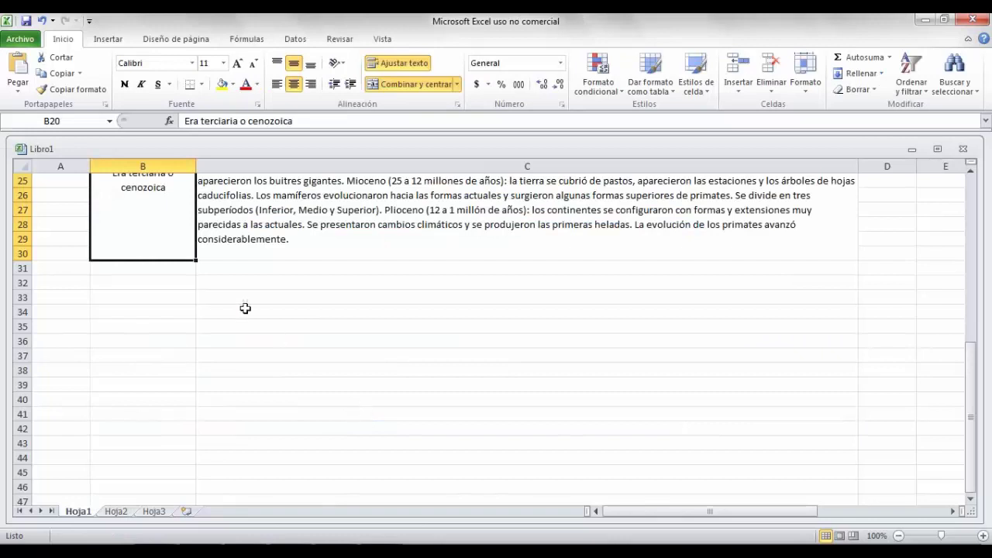
Step: Merge C31:C43, paste the Era cuaternaria description into it, and align it top-left
{"action": "left_click_drag", "start_coordinate": [217, 265], "coordinate": [323, 442]}
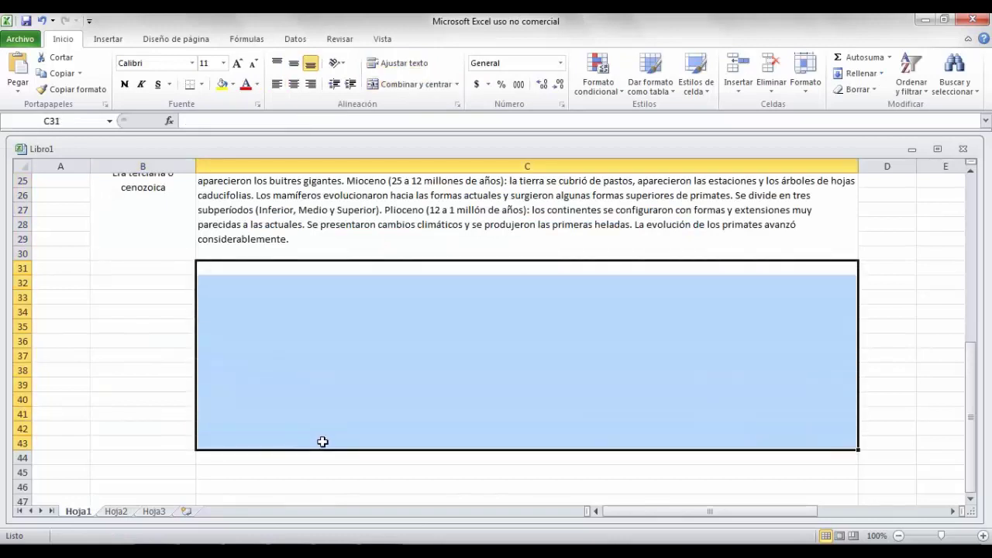
{"action": "left_click", "coordinate": [391, 85]}
{"action": "double_click", "coordinate": [337, 301]}
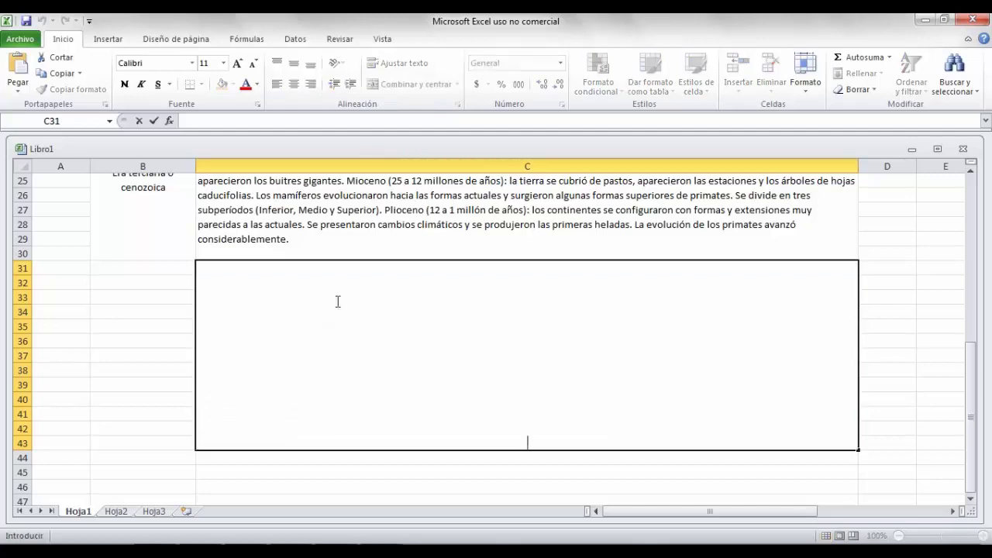
{"action": "right_click", "coordinate": [526, 427]}
{"action": "left_click", "coordinate": [562, 395]}
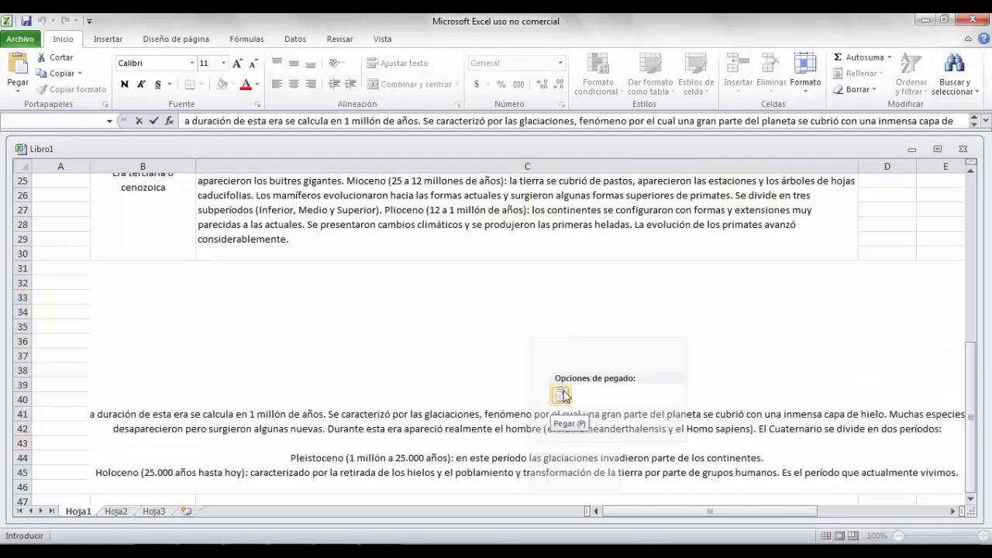
{"action": "key", "text": "Return"}
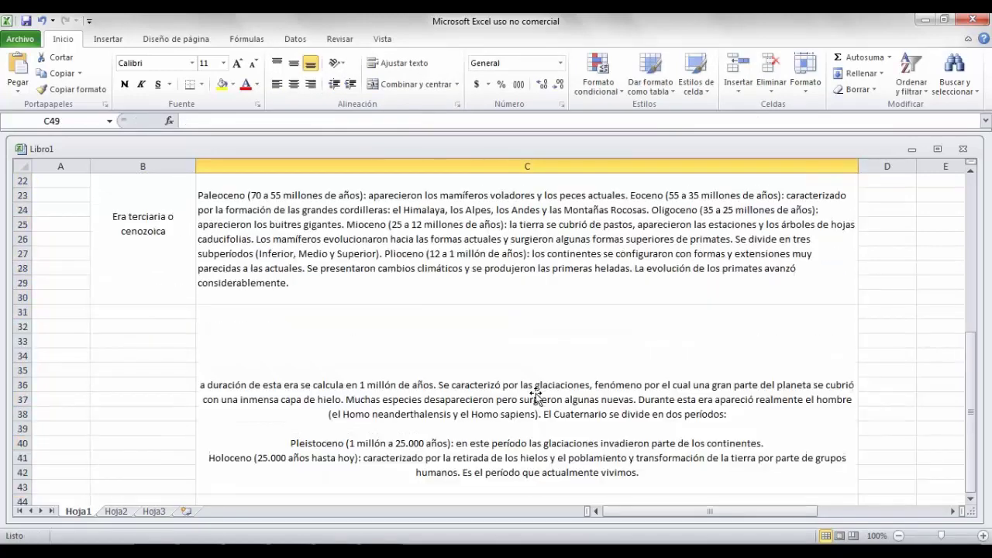
{"action": "scroll", "coordinate": [531, 398], "scroll_direction": "down", "scroll_amount": 1}
{"action": "left_click", "coordinate": [516, 407]}
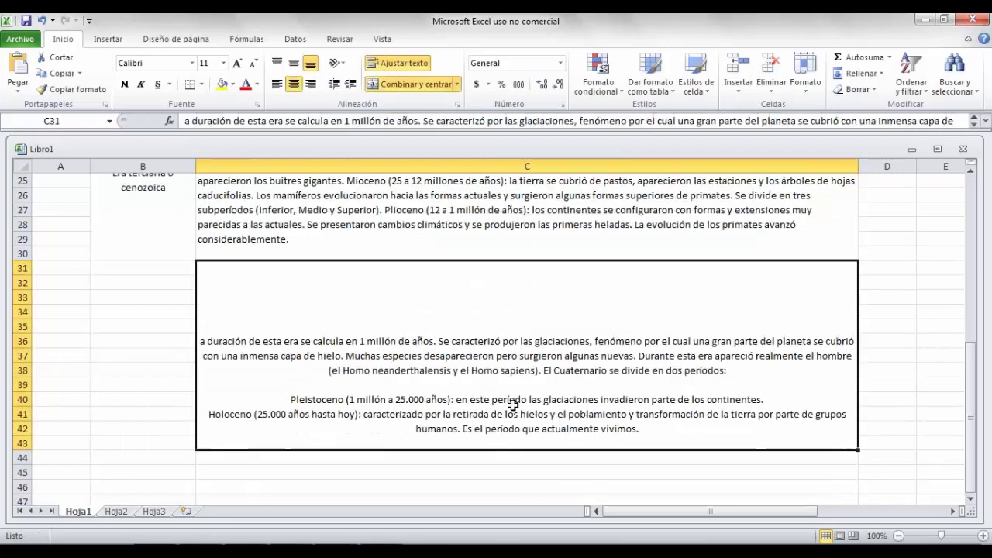
{"action": "left_click", "coordinate": [276, 83]}
{"action": "left_click", "coordinate": [277, 63]}
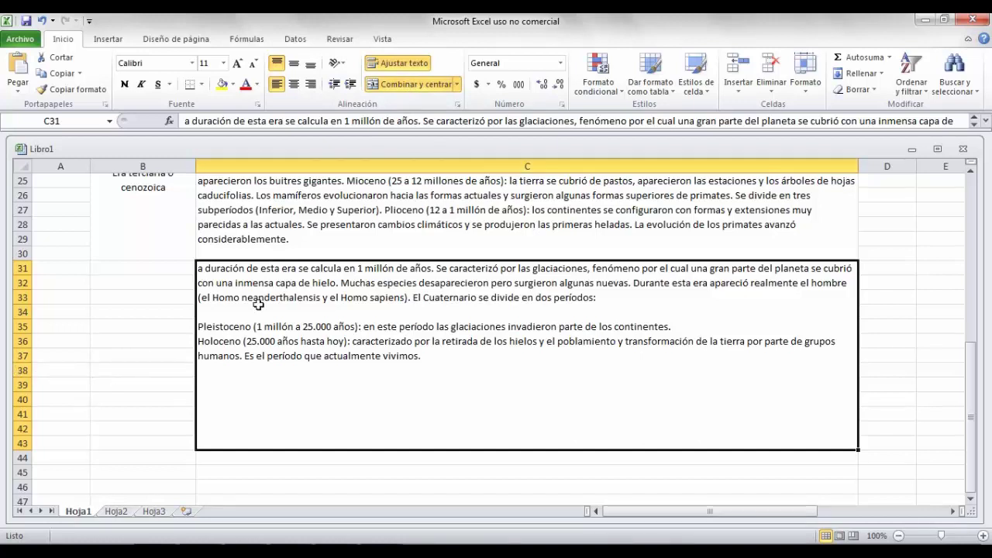
Step: Re-merge the description over C31:C38 only, left-aligned, and select B31:B38
{"action": "left_click", "coordinate": [410, 80]}
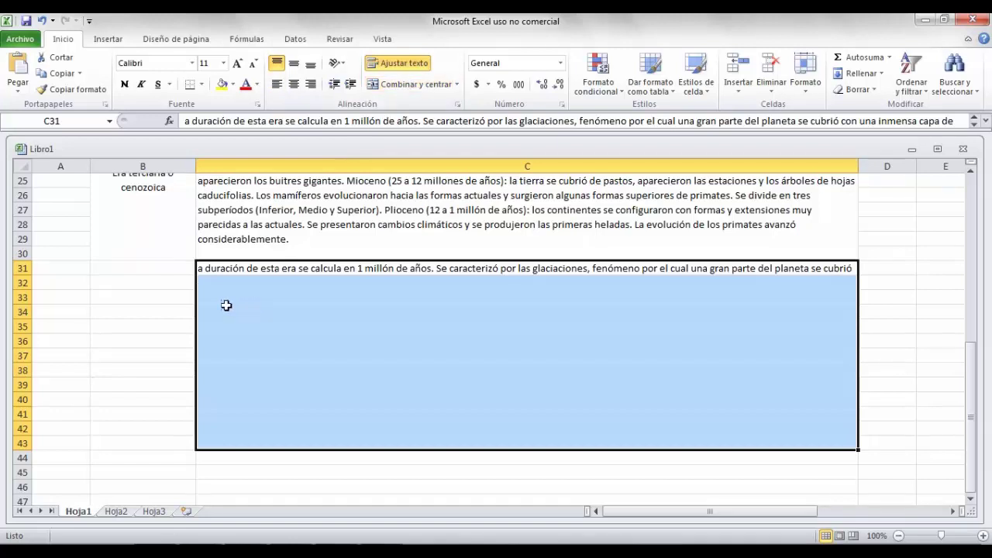
{"action": "left_click", "coordinate": [217, 268]}
{"action": "left_click_drag", "start_coordinate": [217, 268], "coordinate": [217, 370]}
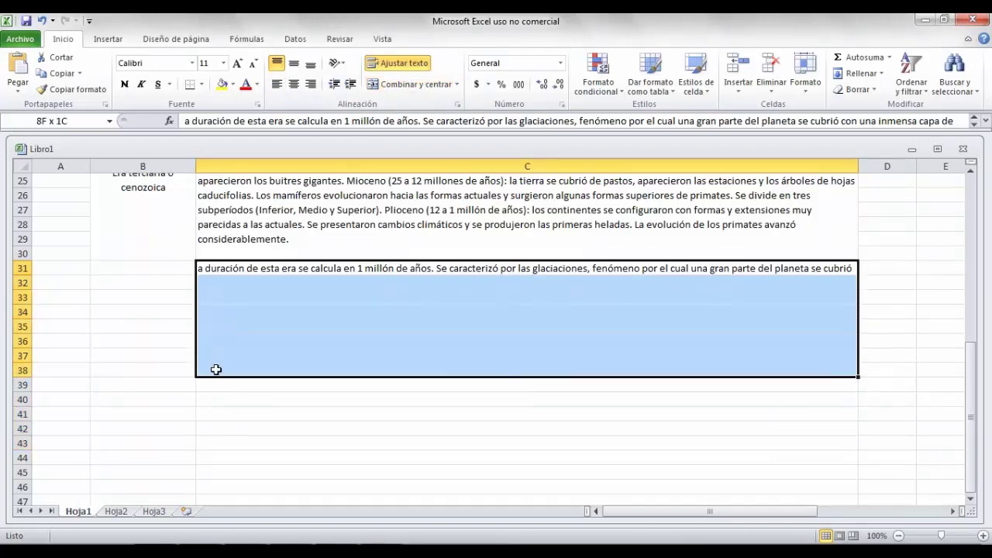
{"action": "left_click", "coordinate": [410, 84]}
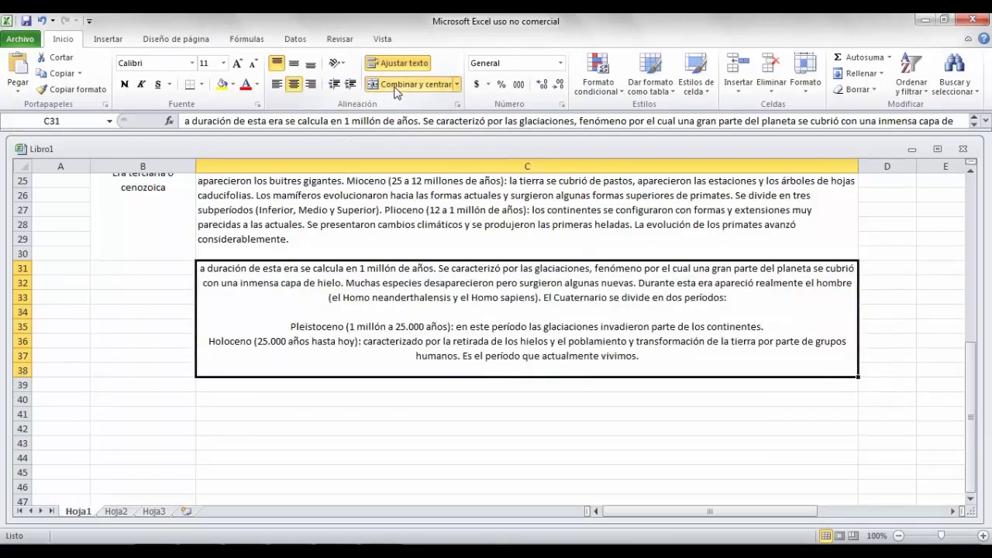
{"action": "left_click", "coordinate": [276, 84]}
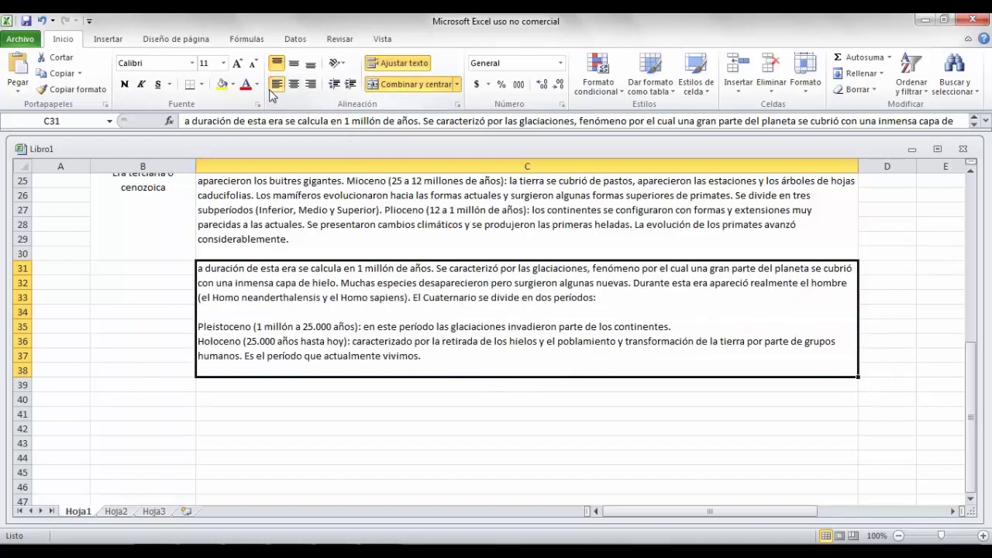
{"action": "left_click_drag", "start_coordinate": [153, 272], "coordinate": [158, 366]}
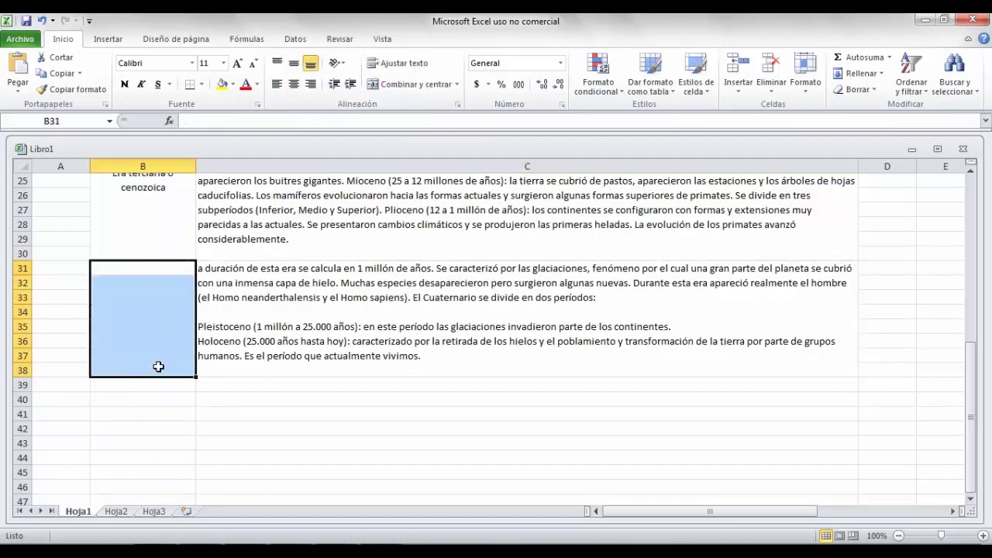
{"action": "scroll", "coordinate": [410, 417], "scroll_direction": "up", "scroll_amount": 1}
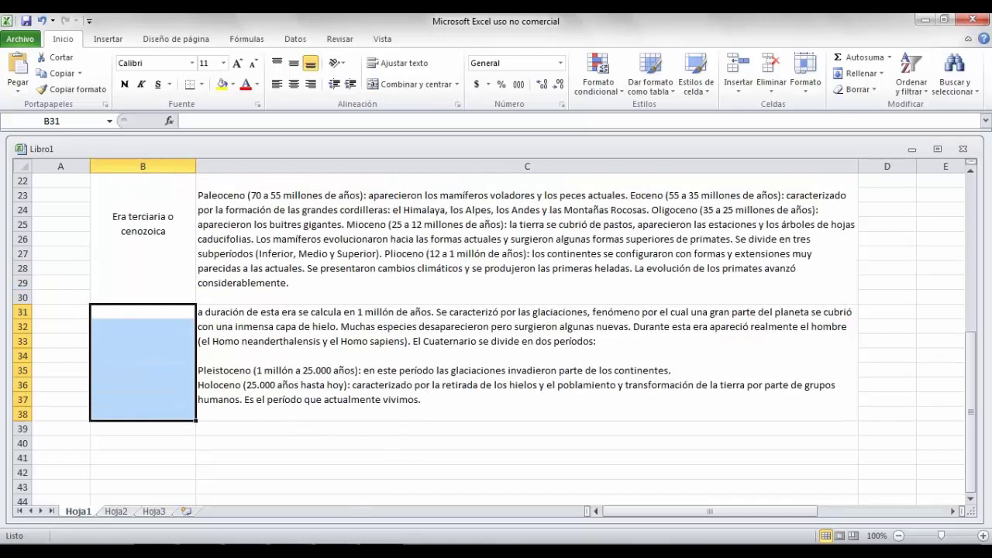
Step: Copy the Word heading 'Era cuaternaria o antropozoica' for use in Excel
{"action": "key", "text": "alt+Tab"}
{"action": "key", "text": "alt+Tab"}
{"action": "key", "text": "alt+Tab"}
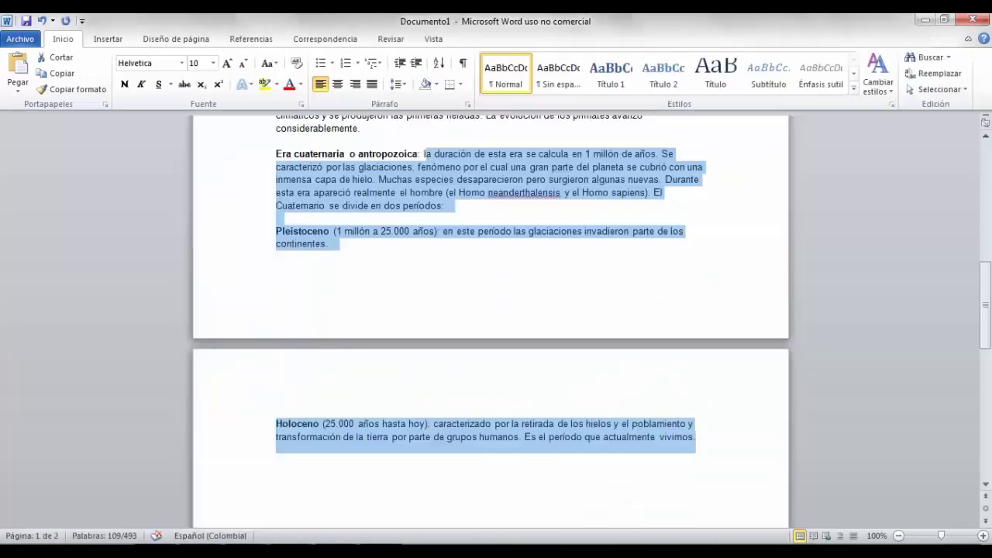
{"action": "scroll", "coordinate": [316, 450], "scroll_direction": "up", "scroll_amount": 2}
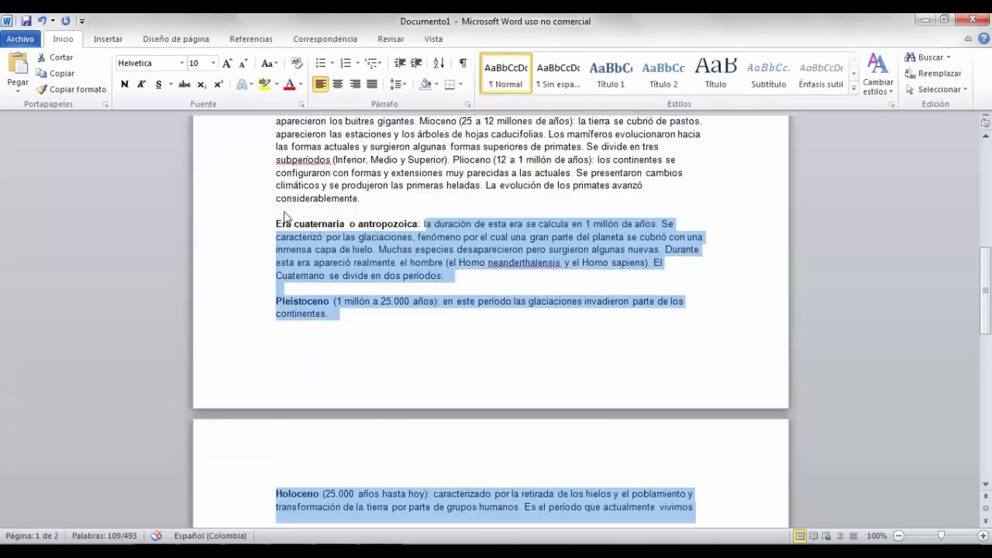
{"action": "left_click_drag", "start_coordinate": [274, 225], "coordinate": [417, 225]}
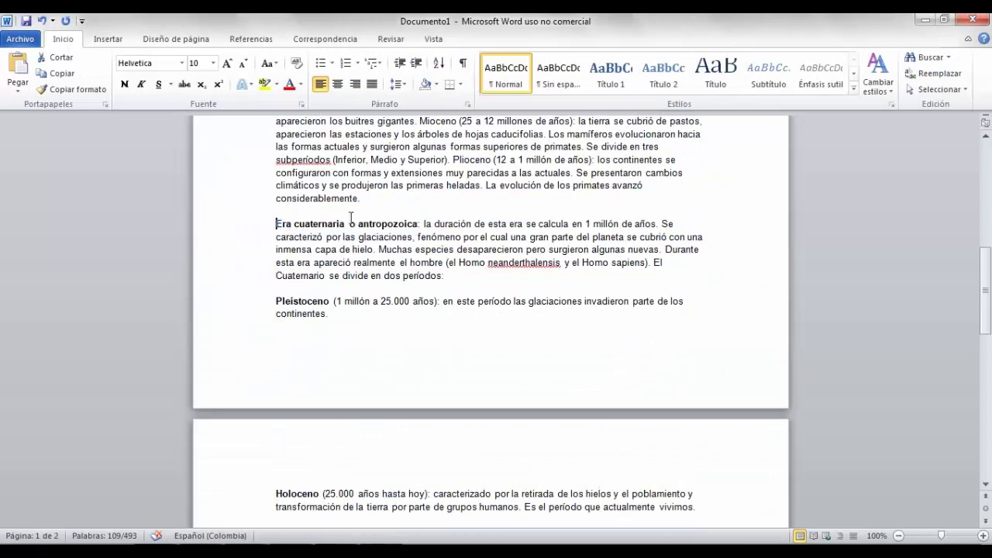
{"action": "right_click", "coordinate": [404, 225]}
{"action": "key", "text": "Escape"}
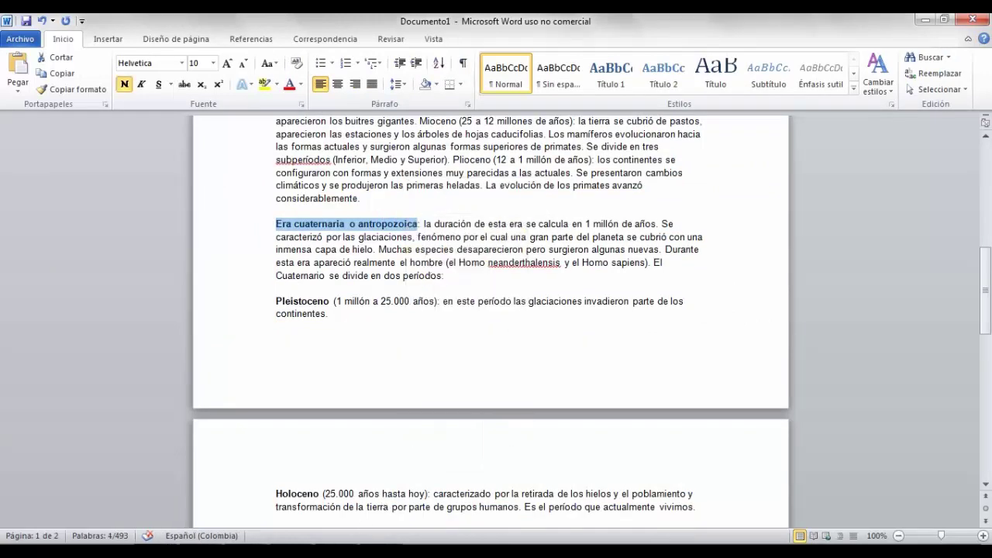
{"action": "key", "text": "alt+Tab"}
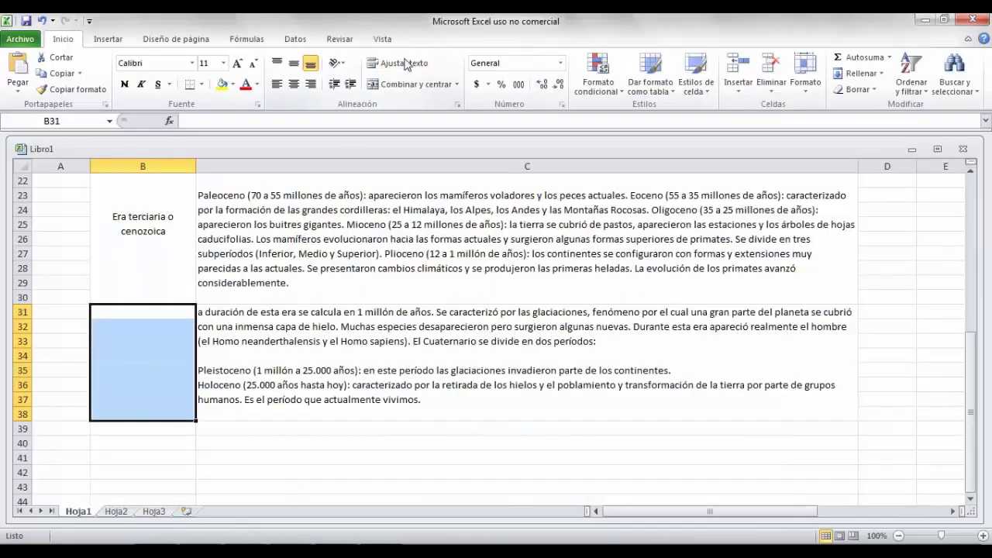
Step: Merge and centre B31:B38 and enter 'Era cuaternaria o antropozoica'
{"action": "left_click", "coordinate": [404, 83]}
{"action": "left_click", "coordinate": [403, 63]}
{"action": "type", "text": "Era cuaternaria o antropozoica"}
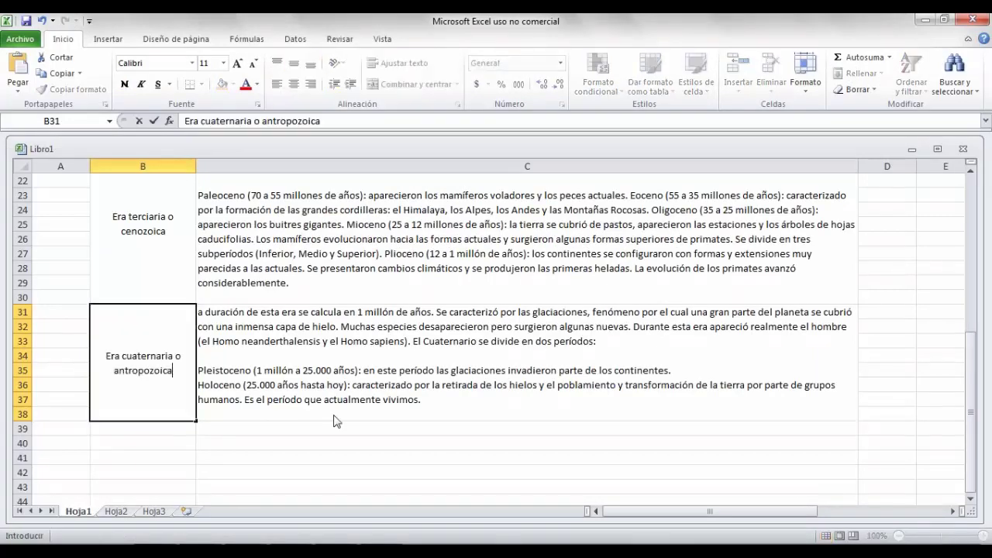
{"action": "left_click", "coordinate": [362, 427]}
Step: Make every era name in column B bold
{"action": "scroll", "coordinate": [140, 476], "scroll_direction": "up", "scroll_amount": 2}
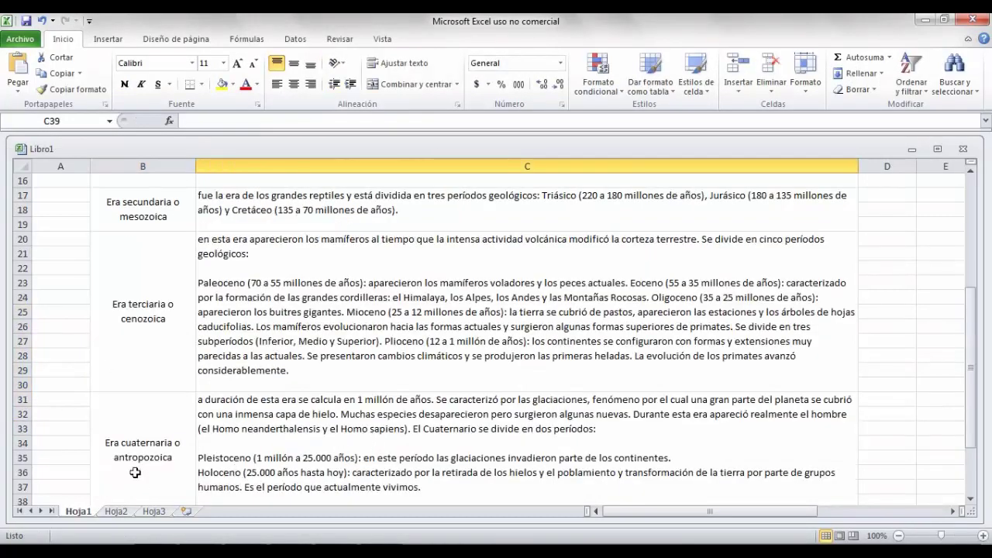
{"action": "mouse_move", "coordinate": [141, 476]}
{"action": "left_mouse_down"}
{"action": "mouse_move", "coordinate": [133, 159]}
{"action": "mouse_move", "coordinate": [133, 223]}
{"action": "left_mouse_up"}
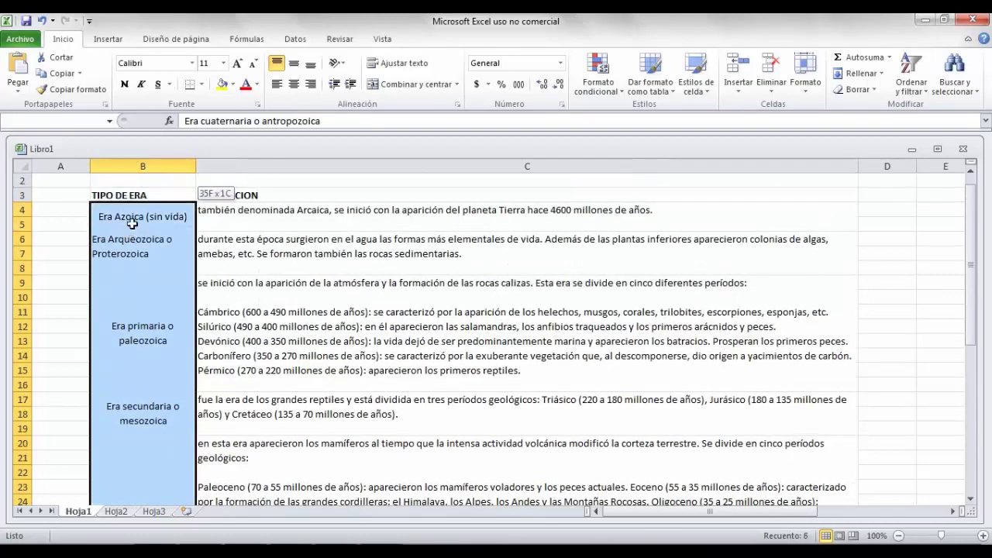
{"action": "left_click", "coordinate": [124, 84]}
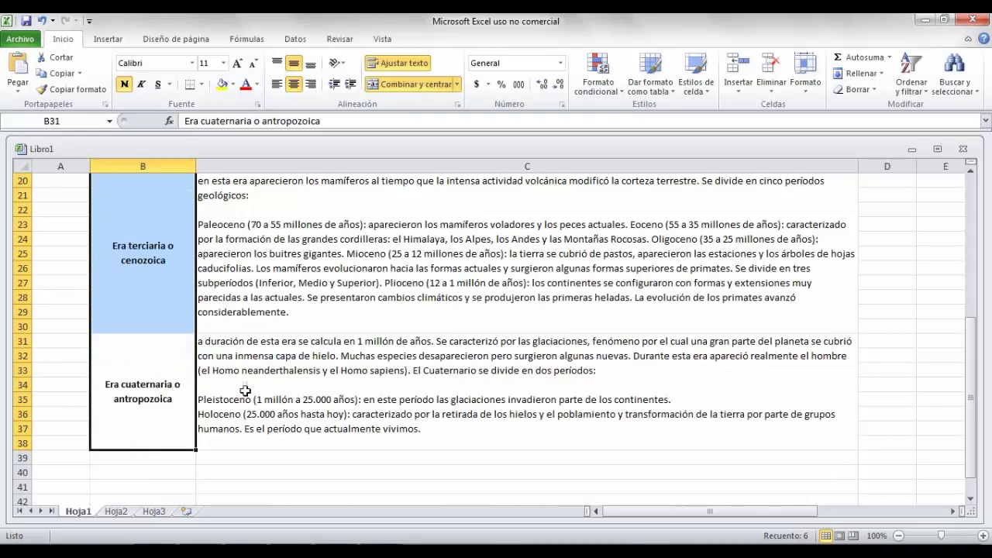
{"action": "left_click", "coordinate": [244, 389]}
{"action": "scroll", "coordinate": [283, 400], "scroll_direction": "up", "scroll_amount": 6}
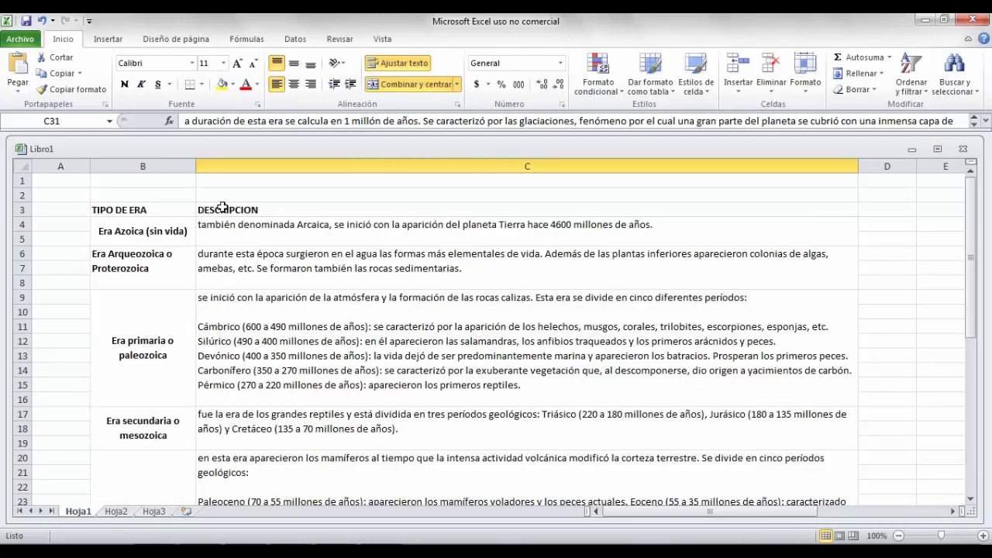
{"action": "scroll", "coordinate": [310, 358], "scroll_direction": "down", "scroll_amount": 7}
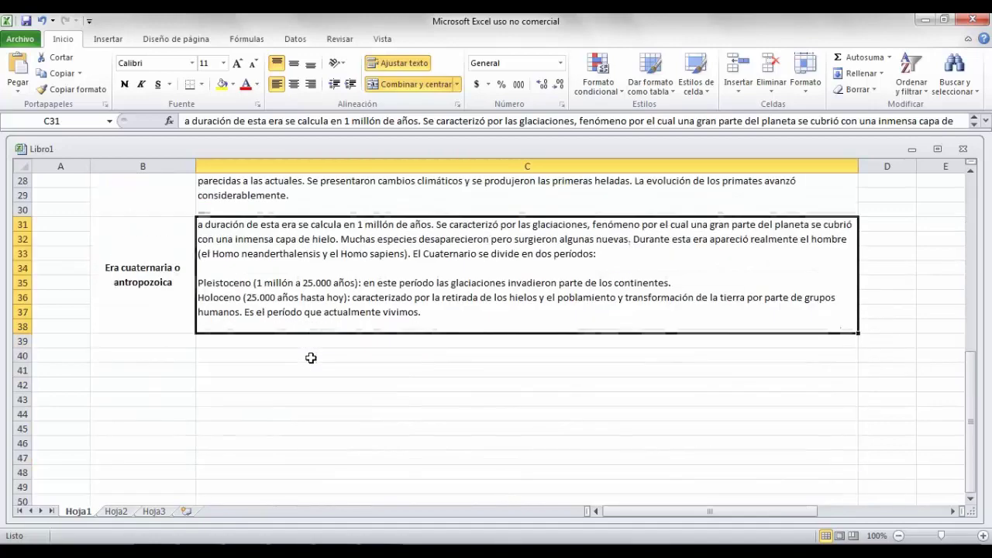
{"action": "scroll", "coordinate": [314, 370], "scroll_direction": "up", "scroll_amount": 7}
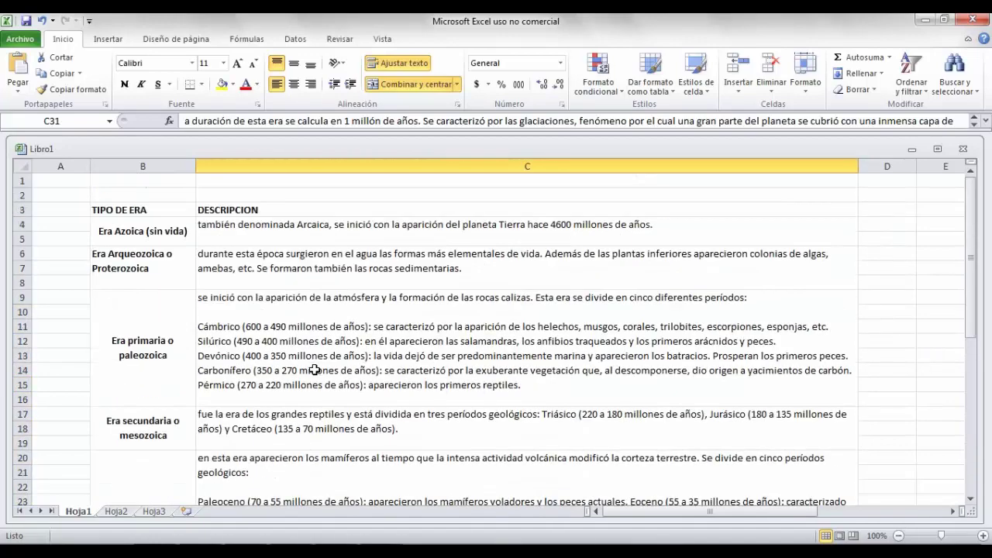
Step: Apply the Salida cell style to B3:C38 and set the font colour to black
{"action": "left_click", "coordinate": [116, 208]}
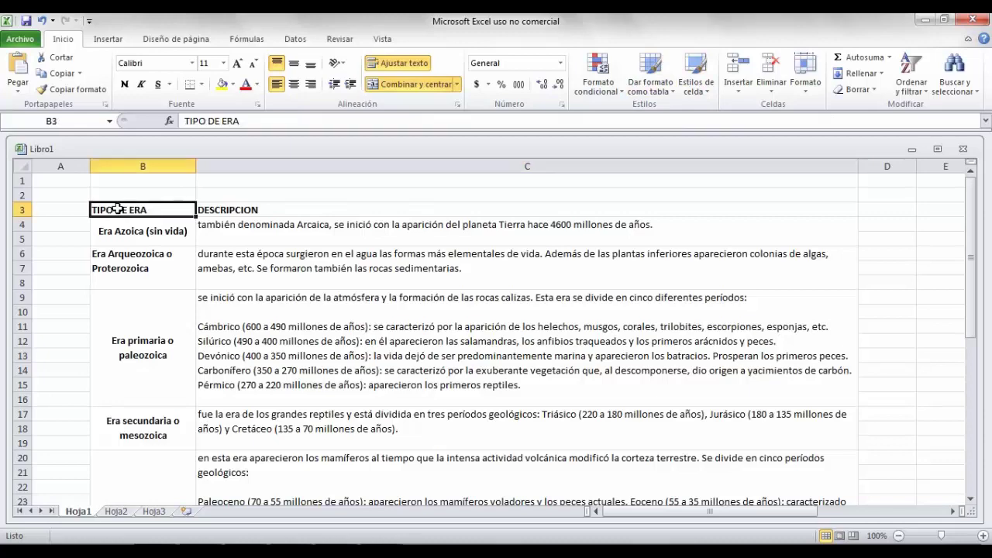
{"action": "mouse_move", "coordinate": [116, 208]}
{"action": "left_mouse_down"}
{"action": "mouse_move", "coordinate": [852, 414]}
{"action": "mouse_move", "coordinate": [474, 448]}
{"action": "left_mouse_up"}
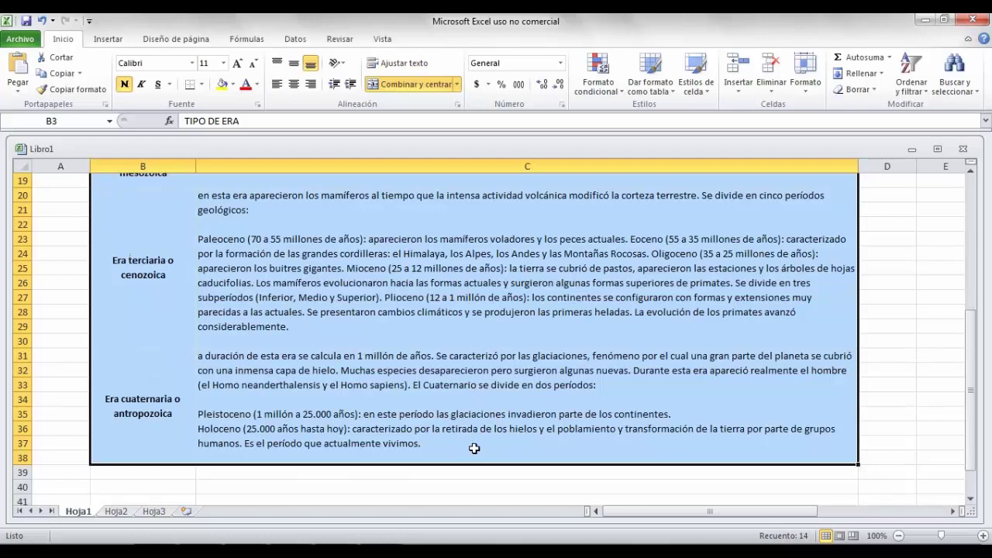
{"action": "left_click", "coordinate": [703, 92]}
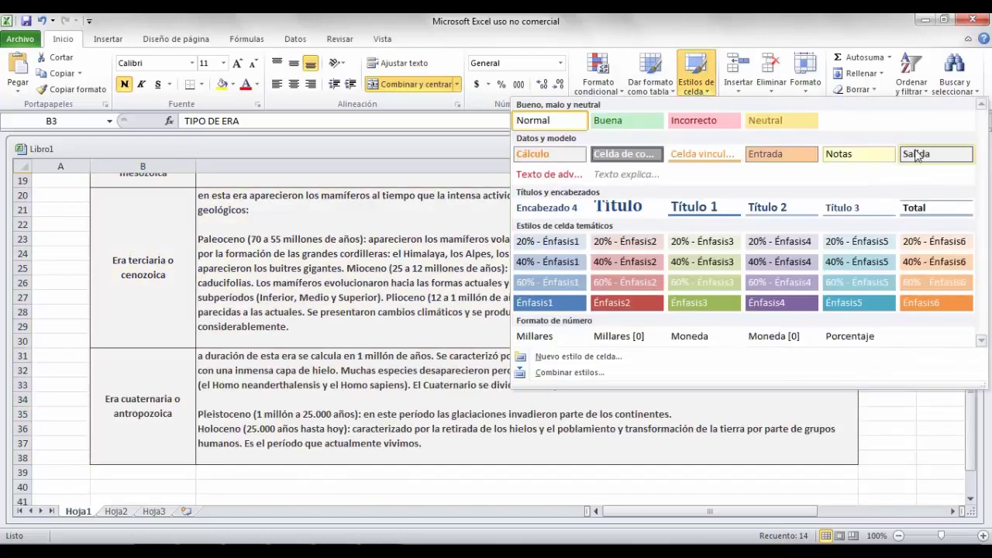
{"action": "left_click", "coordinate": [918, 153]}
{"action": "left_click", "coordinate": [256, 84]}
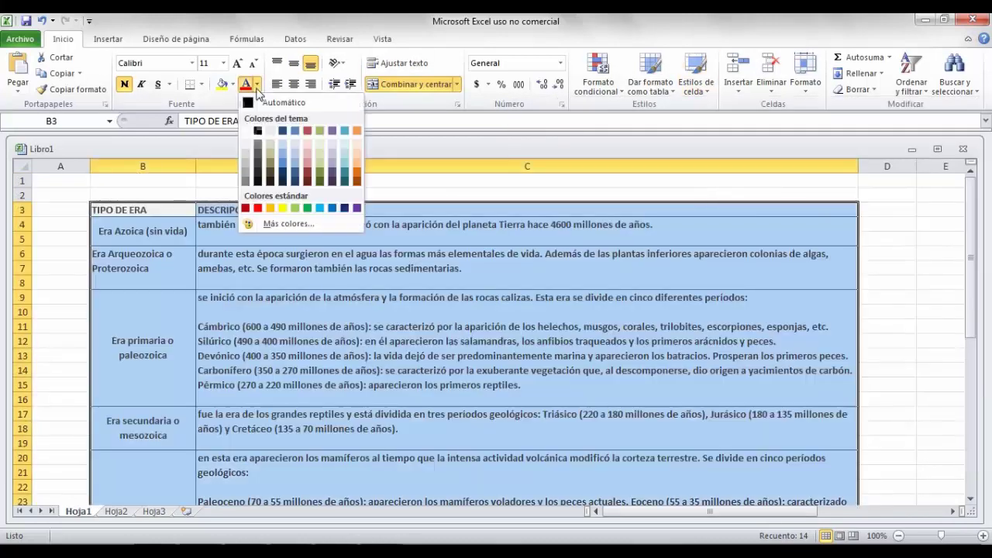
{"action": "left_click", "coordinate": [257, 128]}
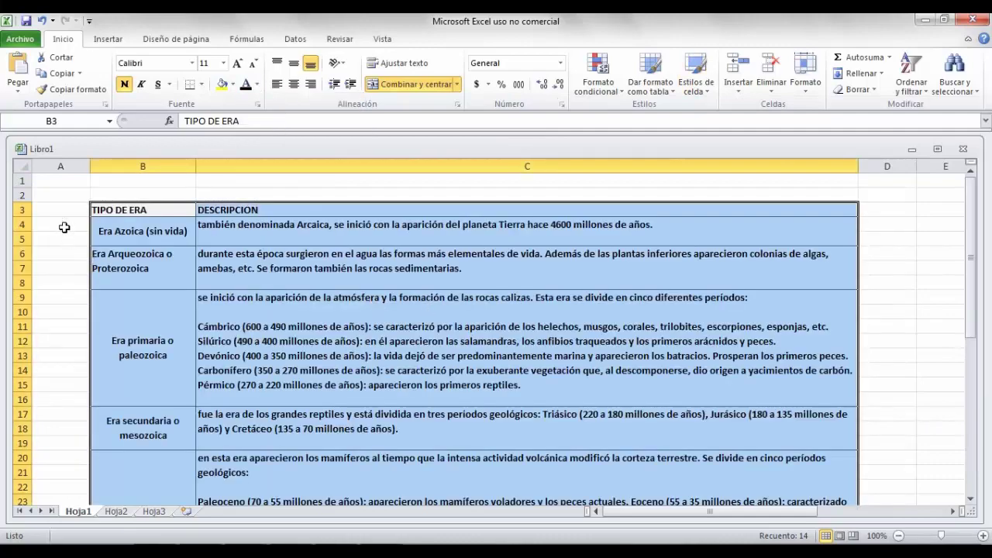
Step: Deselect the table and scroll through it to check the bordered result
{"action": "left_click", "coordinate": [64, 227]}
{"action": "scroll", "coordinate": [91, 268], "scroll_direction": "down", "scroll_amount": 1}
{"action": "scroll", "coordinate": [92, 267], "scroll_direction": "down", "scroll_amount": 2}
{"action": "scroll", "coordinate": [91, 278], "scroll_direction": "down", "scroll_amount": 5}
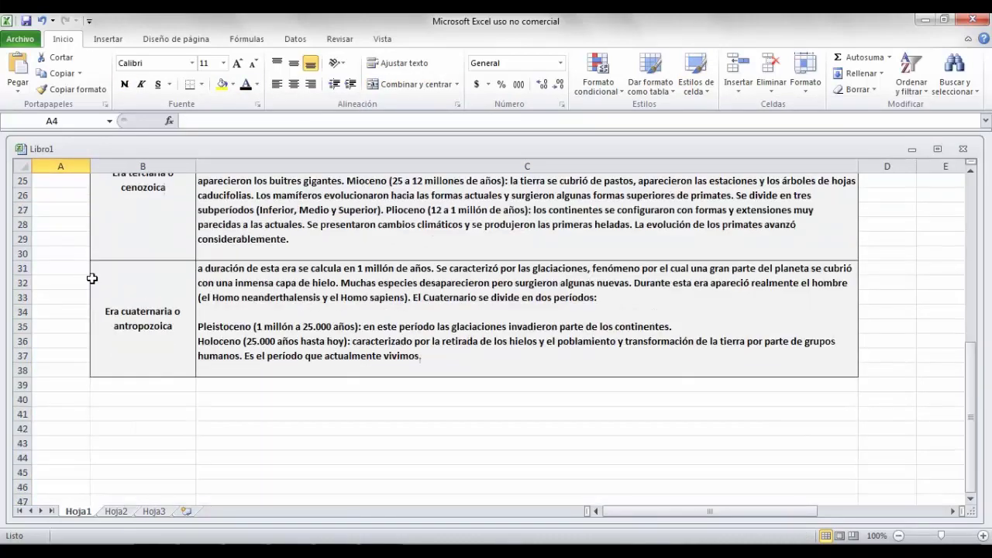
{"action": "scroll", "coordinate": [91, 278], "scroll_direction": "up", "scroll_amount": 8}
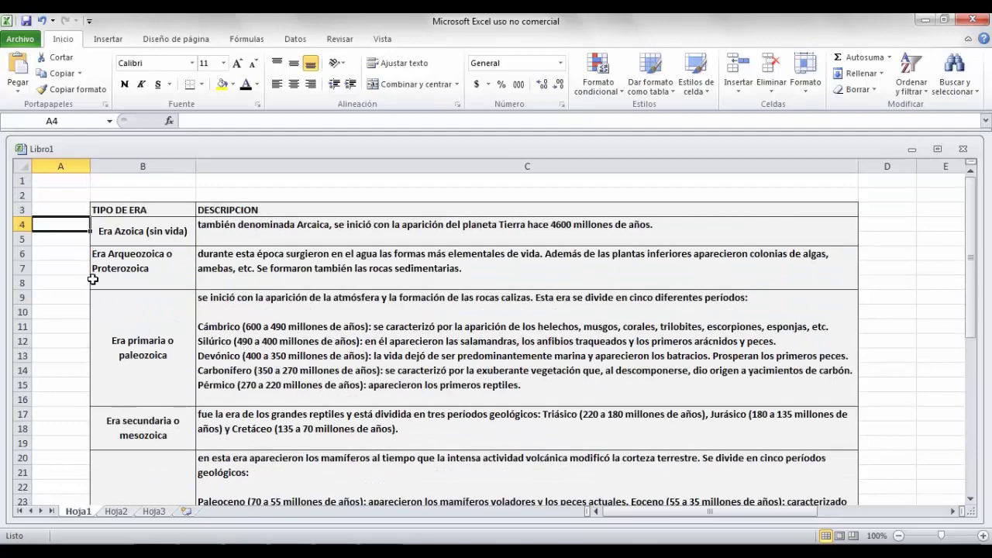
{"action": "left_click", "coordinate": [59, 197]}
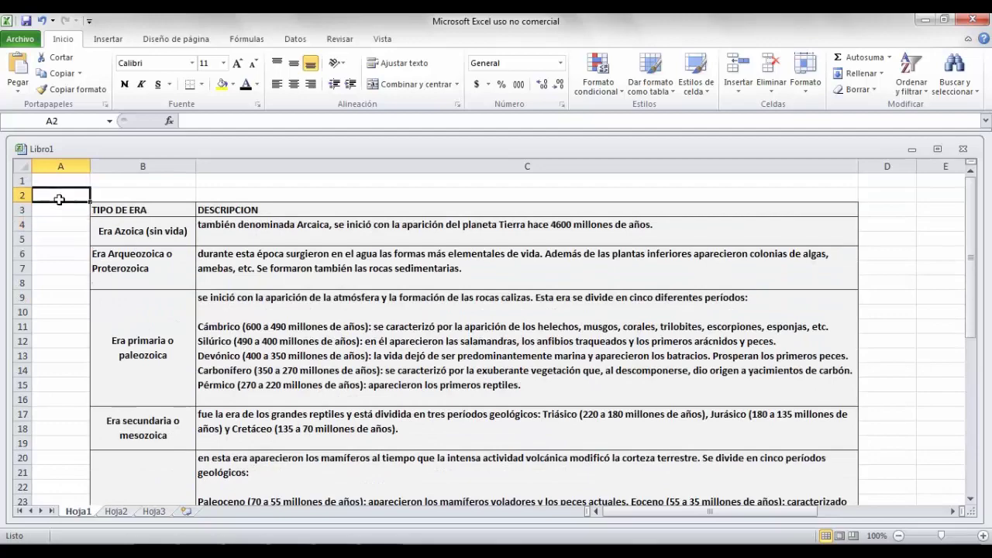
{"action": "scroll", "coordinate": [298, 315], "scroll_direction": "down", "scroll_amount": 4}
{"action": "scroll", "coordinate": [298, 316], "scroll_direction": "down", "scroll_amount": 3}
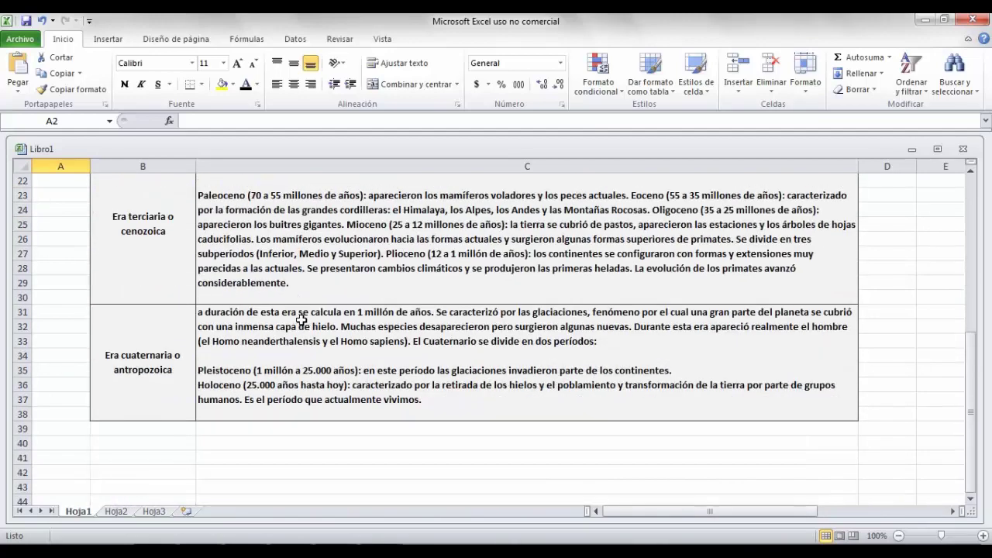
{"action": "scroll", "coordinate": [301, 319], "scroll_direction": "up", "scroll_amount": 2}
{"action": "scroll", "coordinate": [301, 320], "scroll_direction": "up", "scroll_amount": 5}
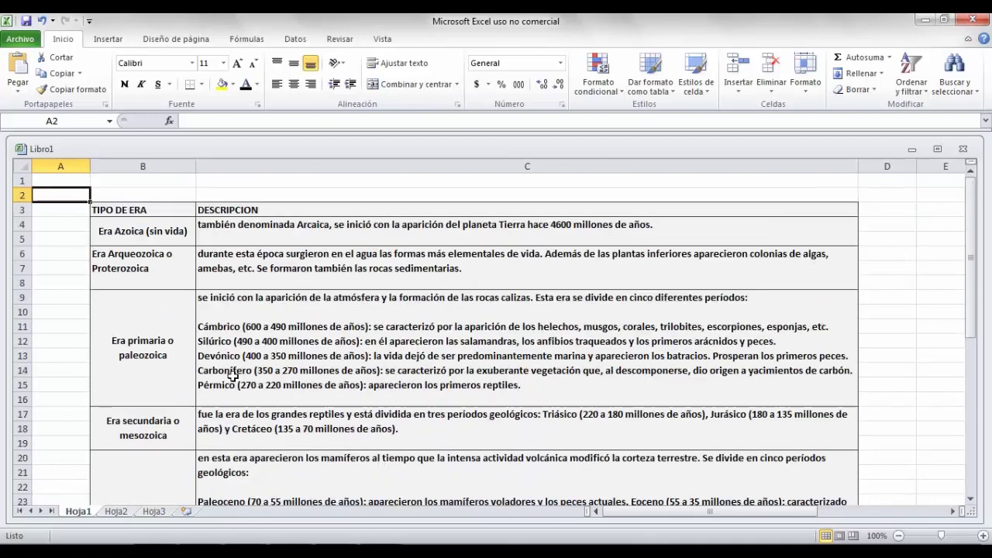